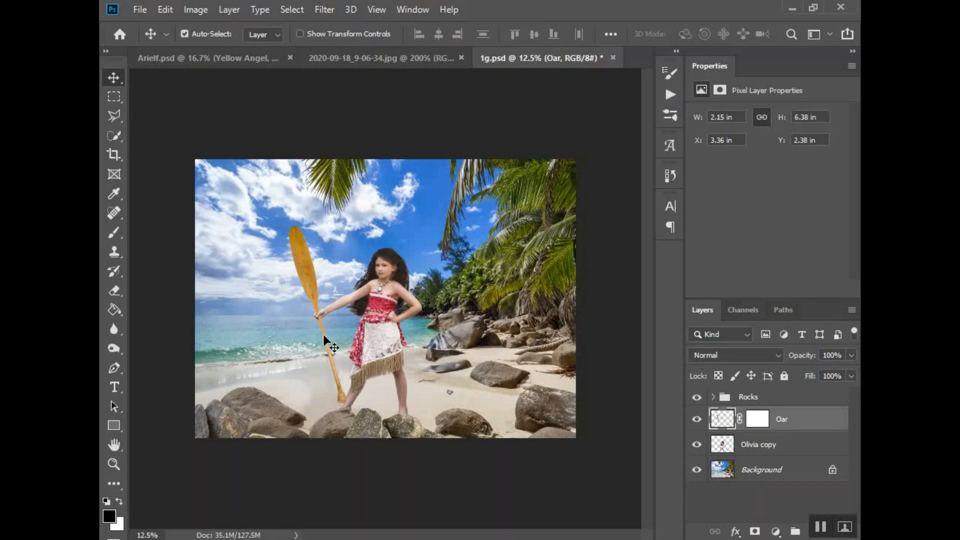
- Merge the Oar layer with the girl's cutout layer beneath it into a single layer
{"action": "left_click", "coordinate": [695, 420]}
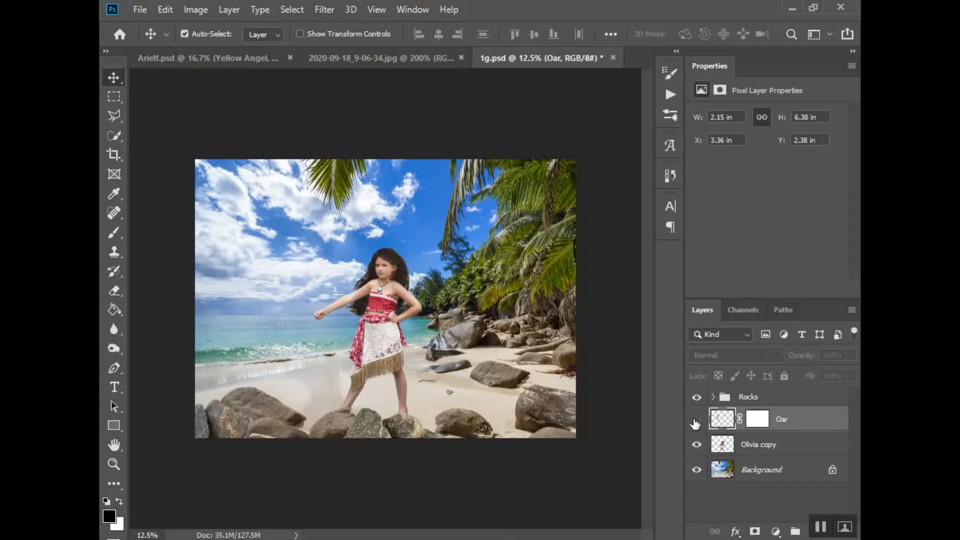
{"action": "left_click", "coordinate": [696, 420]}
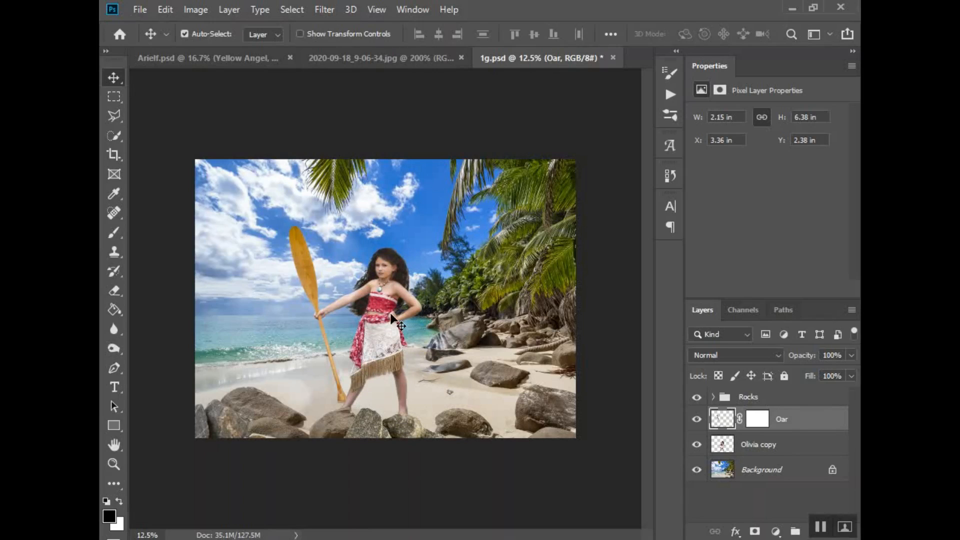
{"action": "left_click", "coordinate": [696, 444]}
{"action": "left_click", "coordinate": [697, 444]}
{"action": "left_click", "coordinate": [788, 448], "text": "ctrl"}
{"action": "right_click", "coordinate": [798, 450]}
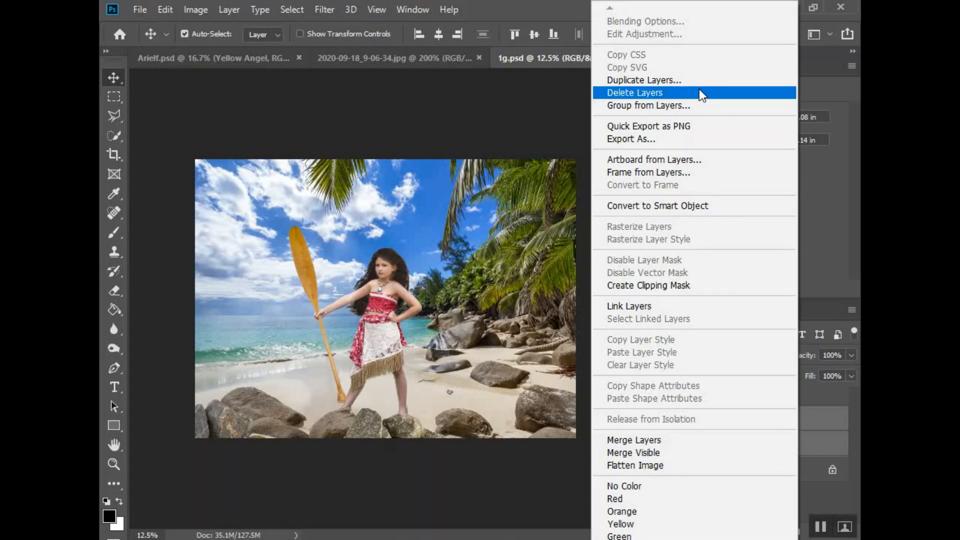
{"action": "left_click", "coordinate": [700, 439]}
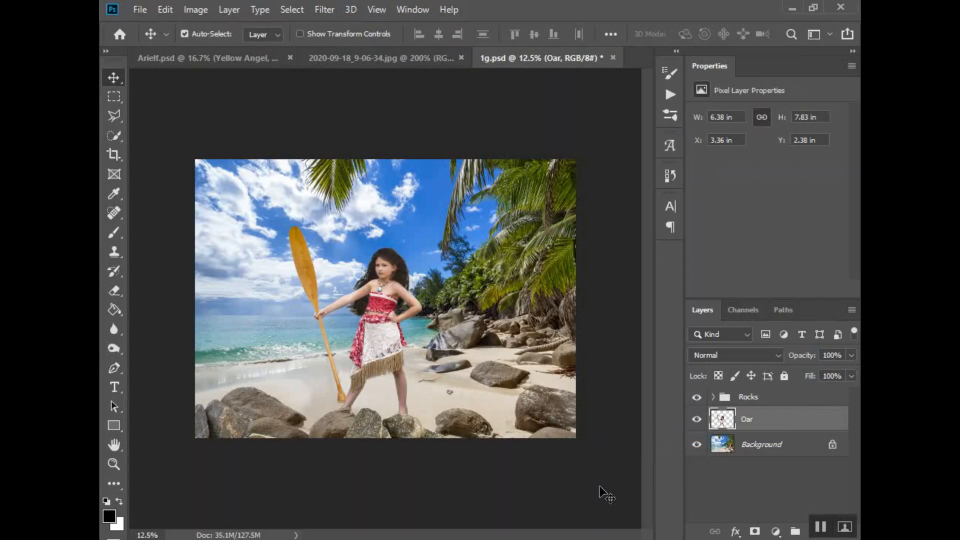
- Duplicate the merged Oar layer and rename the copy Shadow
{"action": "left_click", "coordinate": [694, 422]}
{"action": "left_click", "coordinate": [693, 422]}
{"action": "right_click", "coordinate": [790, 429]}
{"action": "left_click", "coordinate": [632, 79]}
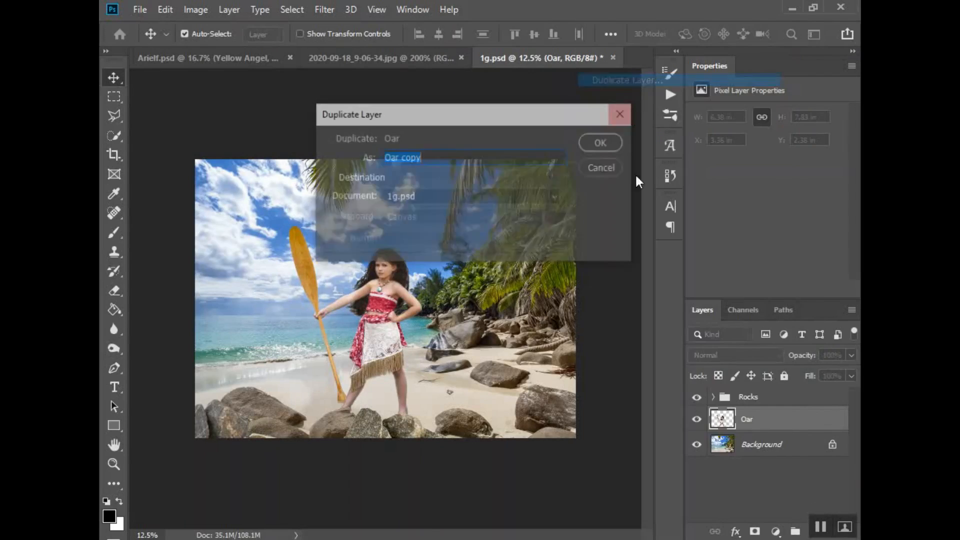
{"action": "left_click", "coordinate": [601, 143]}
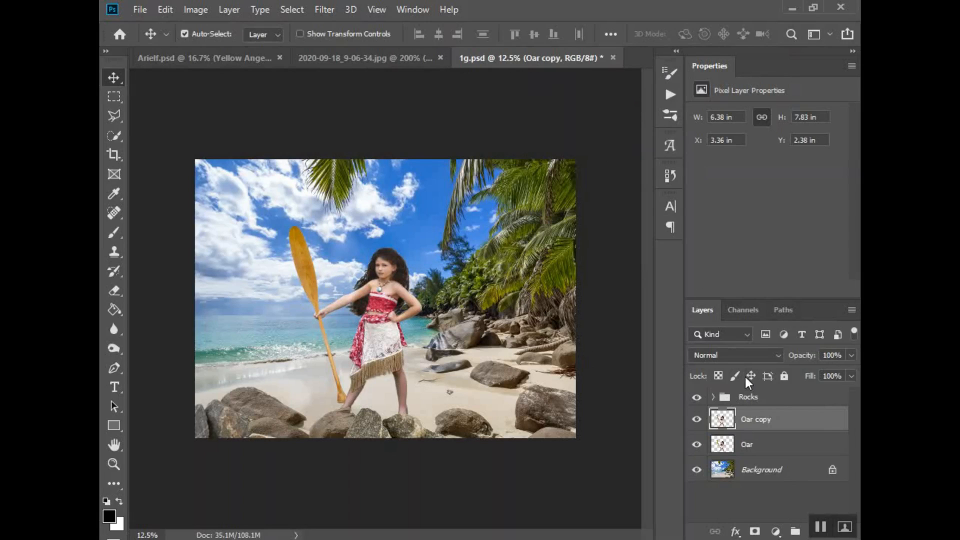
{"action": "double_click", "coordinate": [752, 420]}
{"action": "type", "text": "Shadow"}
{"action": "key", "text": "Return"}
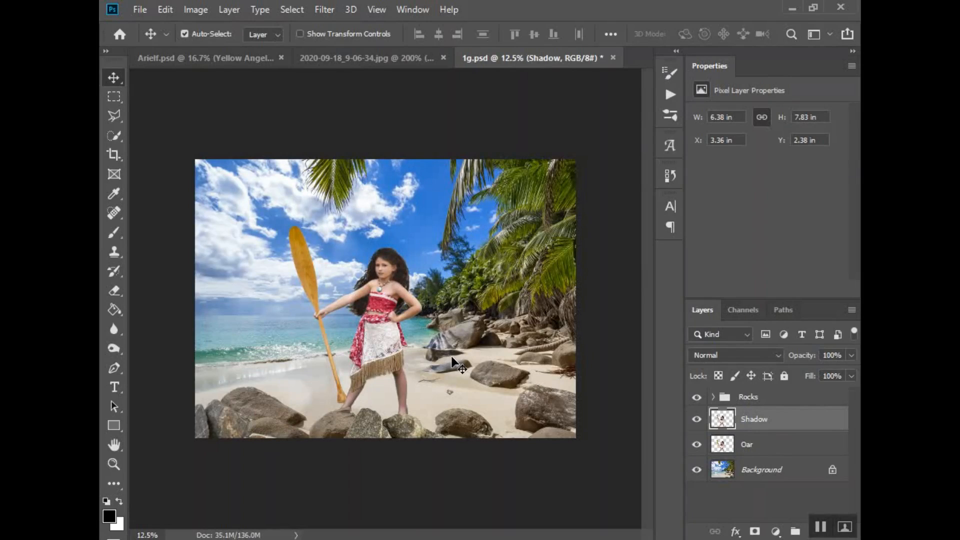
- Rename the original Oar layer as Moana & Oar
{"action": "double_click", "coordinate": [748, 445]}
{"action": "left_click", "coordinate": [743, 443]}
{"action": "type", "text": "Moana &"}
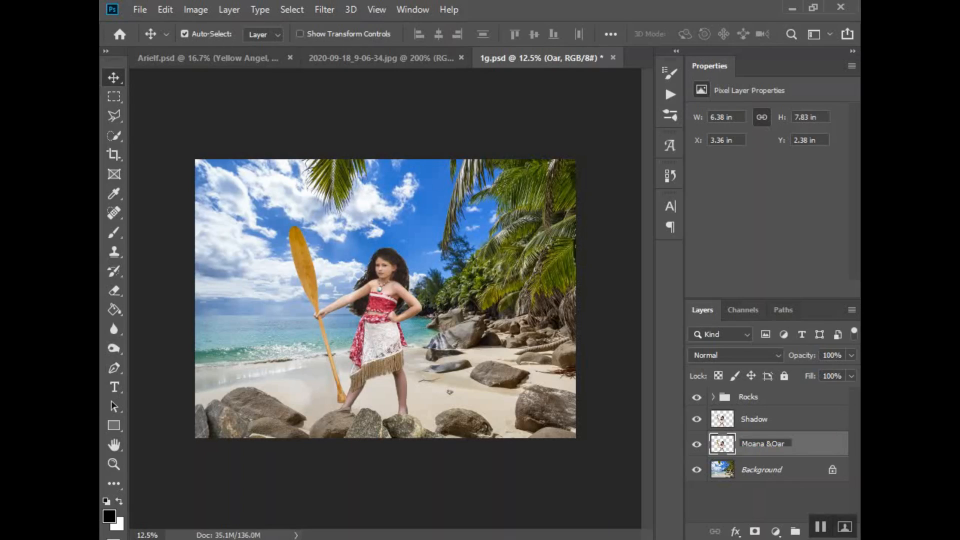
- Free-transform the Shadow layer, rotating it about 20.5° clockwise and placing it to the right of the original girl
{"action": "left_click", "coordinate": [772, 428]}
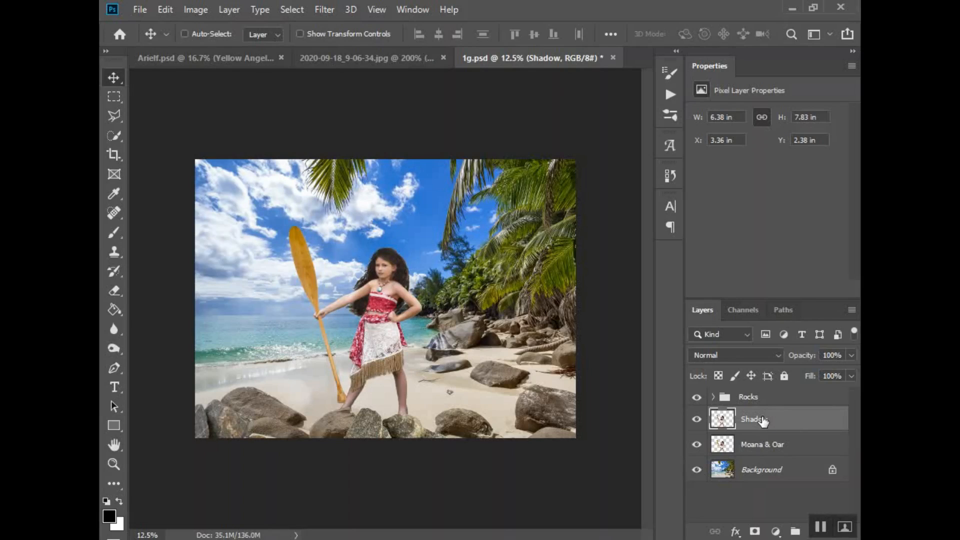
{"action": "key", "text": "ctrl+t"}
{"action": "left_click_drag", "start_coordinate": [511, 207], "coordinate": [556, 286]}
{"action": "left_click_drag", "start_coordinate": [453, 319], "coordinate": [516, 340]}
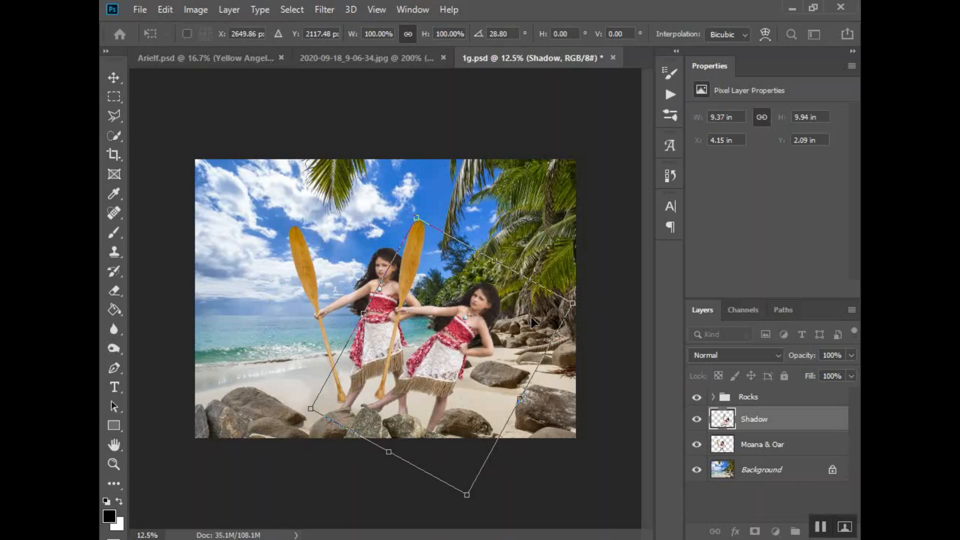
{"action": "mouse_move", "coordinate": [529, 309]}
{"action": "left_mouse_down"}
{"action": "mouse_move", "coordinate": [520, 274]}
{"action": "mouse_move", "coordinate": [533, 302]}
{"action": "mouse_move", "coordinate": [522, 315]}
{"action": "left_mouse_up"}
{"action": "left_click_drag", "start_coordinate": [542, 260], "coordinate": [528, 246]}
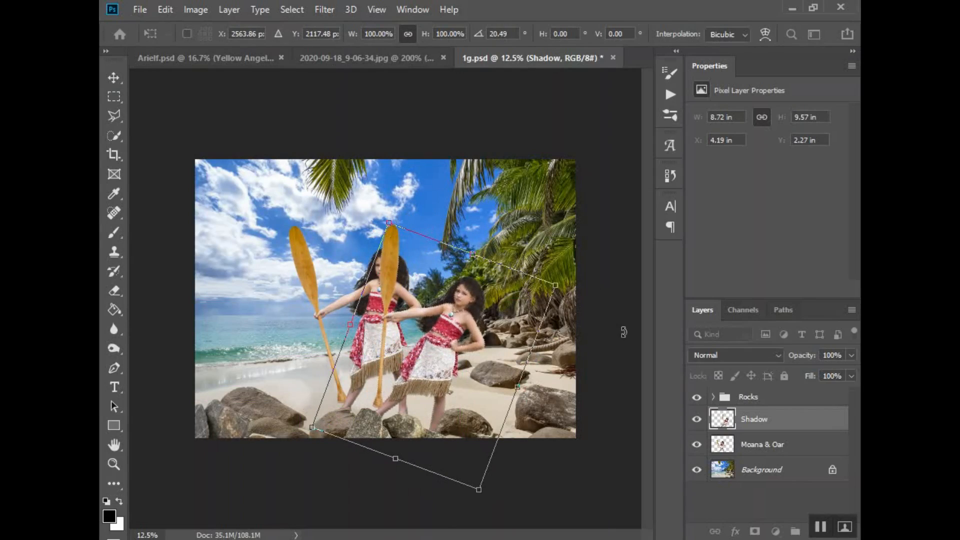
{"action": "left_click", "coordinate": [733, 356]}
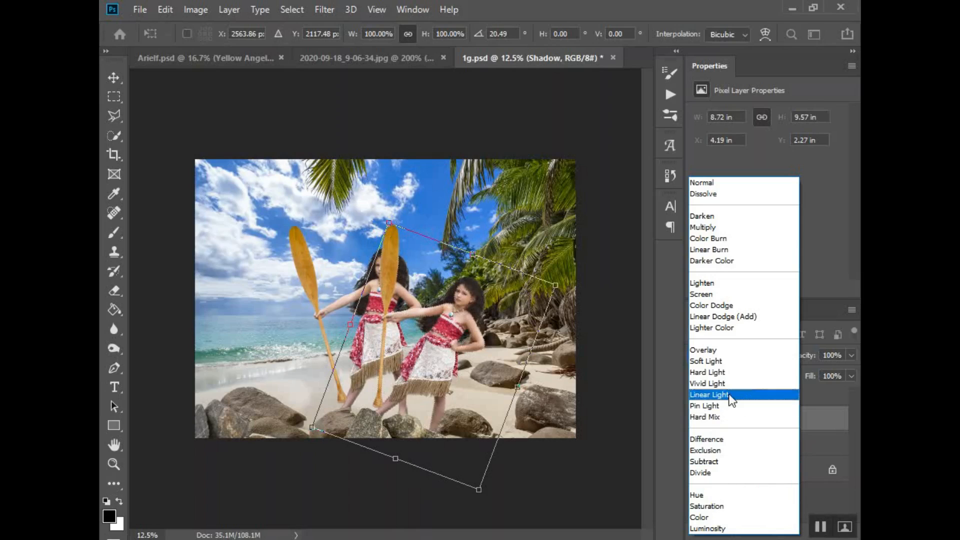
{"action": "left_click", "coordinate": [526, 356]}
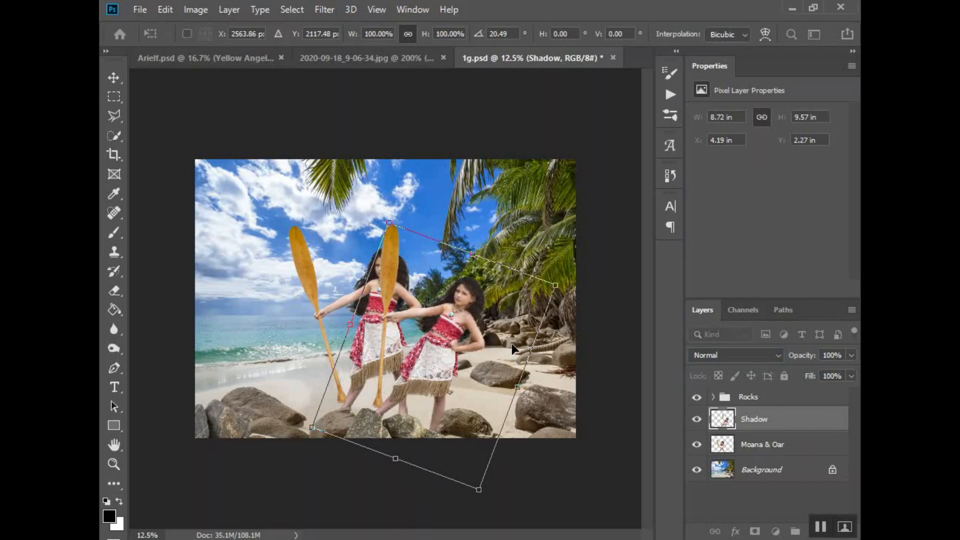
{"action": "key", "text": "Return"}
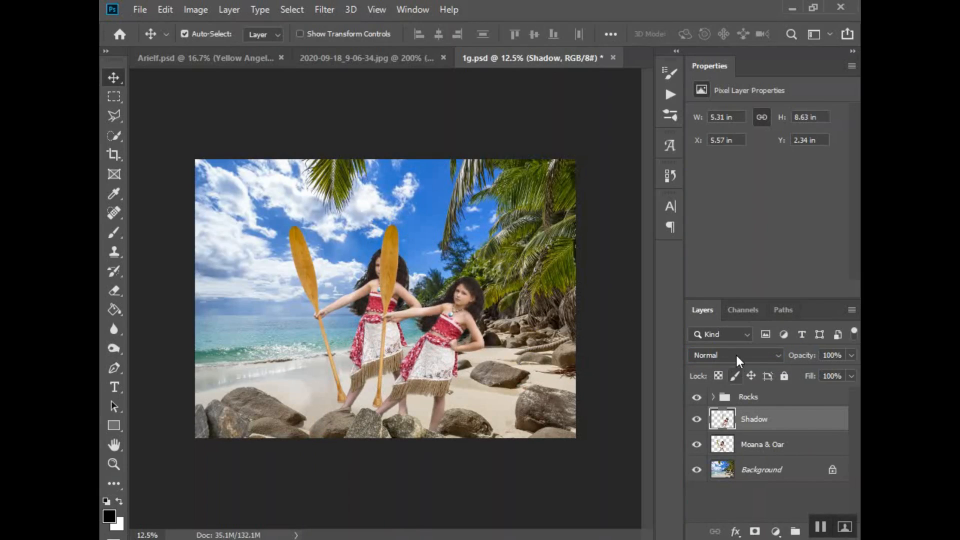
- Move the Shadow layer below the Moana & Oar layer, keeping its Normal blend mode, and hide Moana & Oar
{"action": "left_click", "coordinate": [735, 356]}
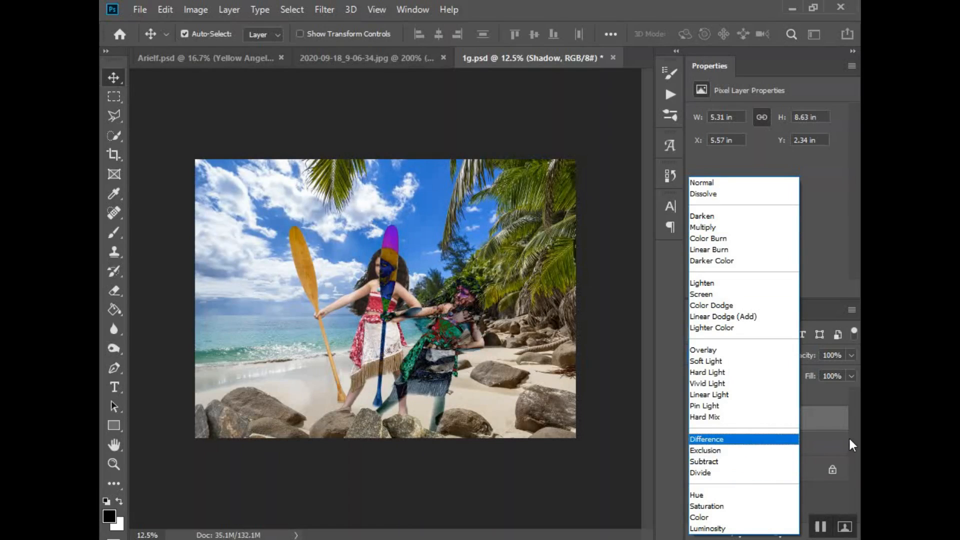
{"action": "left_click", "coordinate": [824, 427]}
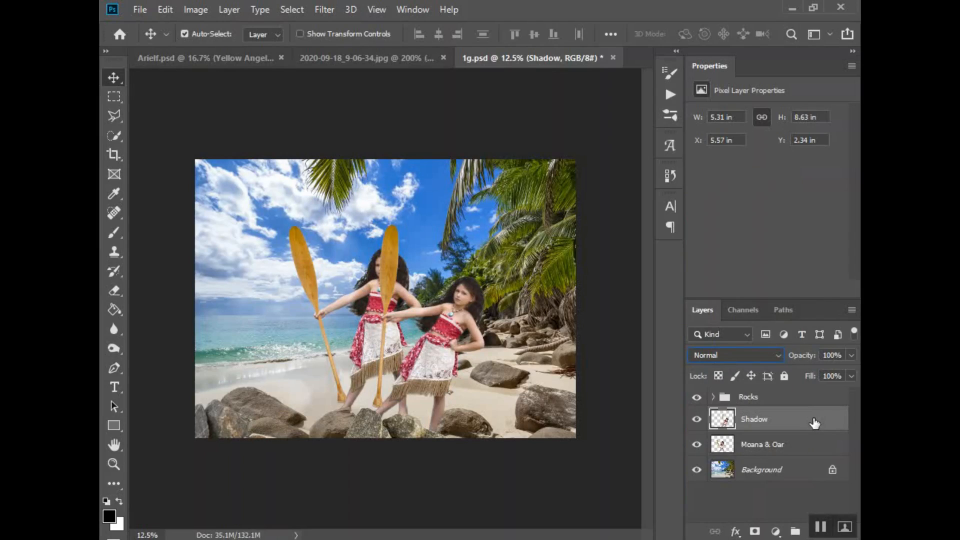
{"action": "left_click_drag", "start_coordinate": [803, 426], "coordinate": [803, 456]}
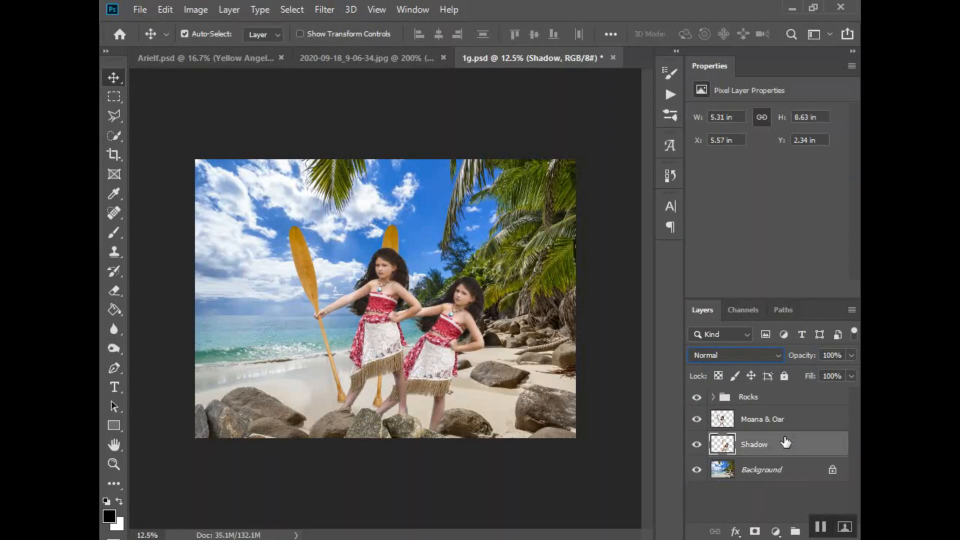
{"action": "left_click", "coordinate": [695, 420]}
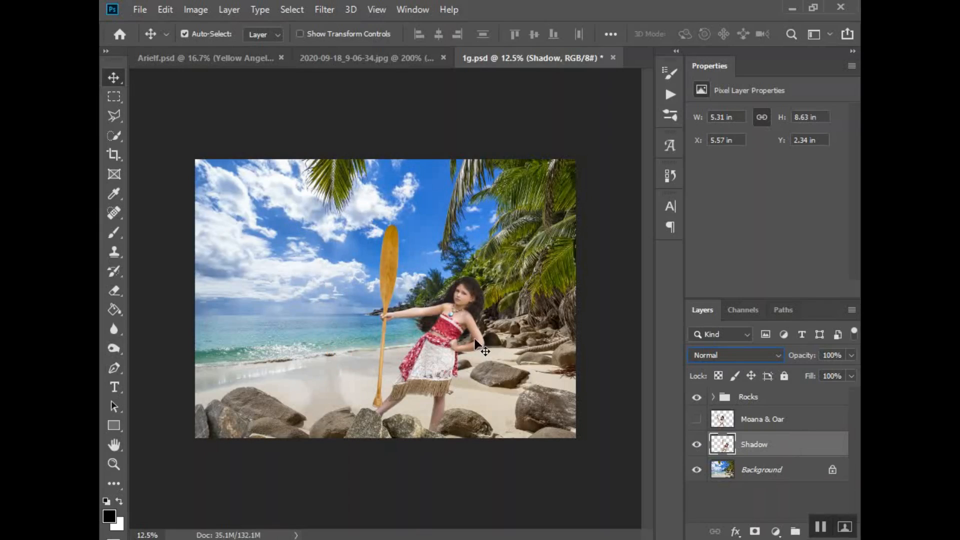
- Select the tilted girl and her oar on the Shadow layer with the Quick Selection tool
{"action": "key", "text": "z"}
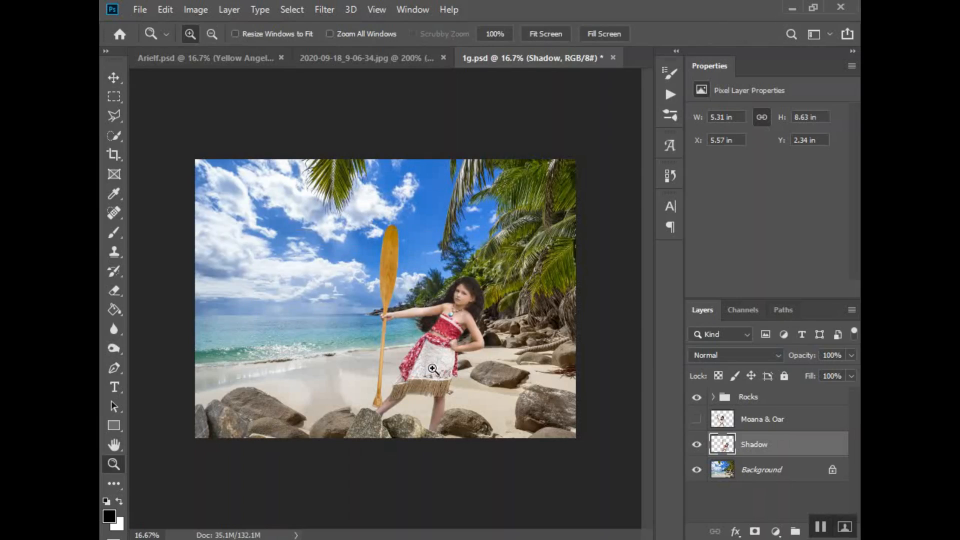
{"action": "left_click", "coordinate": [407, 381]}
{"action": "left_click", "coordinate": [114, 78]}
{"action": "left_click", "coordinate": [115, 135]}
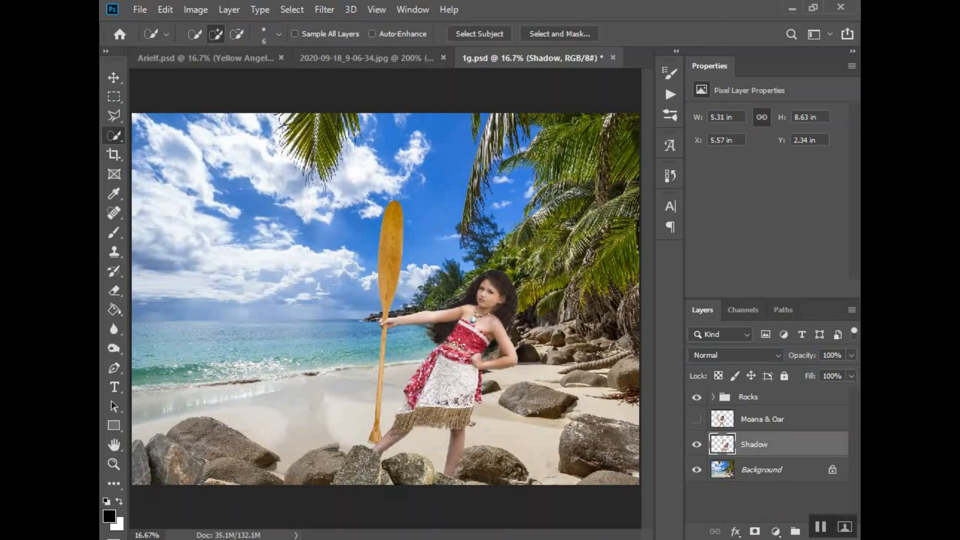
{"action": "mouse_move", "coordinate": [497, 278]}
{"action": "left_mouse_down"}
{"action": "mouse_move", "coordinate": [448, 387]}
{"action": "mouse_move", "coordinate": [481, 318]}
{"action": "mouse_move", "coordinate": [510, 358]}
{"action": "left_mouse_up"}
{"action": "left_click_drag", "start_coordinate": [451, 406], "coordinate": [440, 431]}
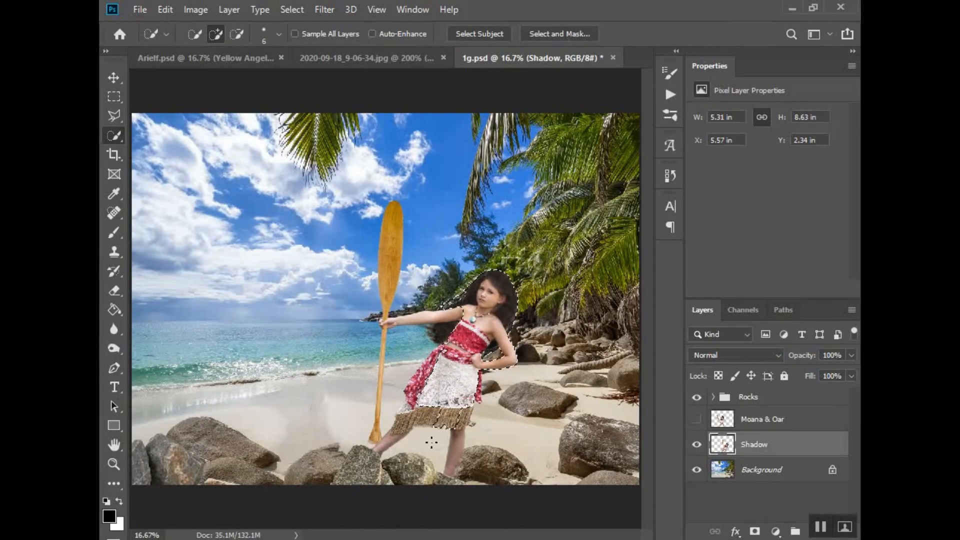
{"action": "mouse_move", "coordinate": [445, 473]}
{"action": "left_mouse_down"}
{"action": "mouse_move", "coordinate": [456, 436]}
{"action": "mouse_move", "coordinate": [413, 423]}
{"action": "mouse_move", "coordinate": [384, 444]}
{"action": "left_mouse_up"}
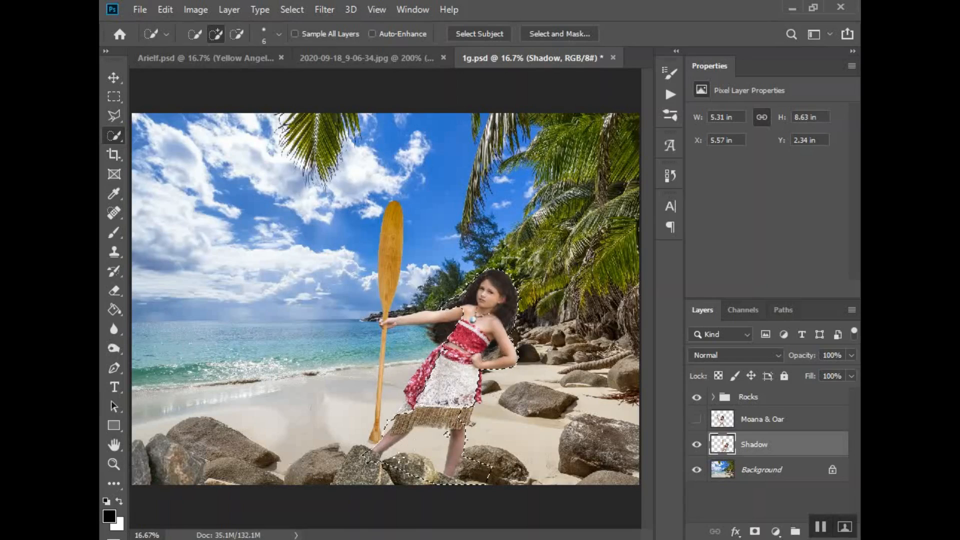
{"action": "mouse_move", "coordinate": [421, 400]}
{"action": "left_mouse_down"}
{"action": "mouse_move", "coordinate": [411, 399]}
{"action": "mouse_move", "coordinate": [415, 387]}
{"action": "left_mouse_up"}
{"action": "left_click_drag", "start_coordinate": [447, 434], "coordinate": [429, 449]}
{"action": "mouse_move", "coordinate": [458, 315]}
{"action": "left_mouse_down"}
{"action": "mouse_move", "coordinate": [395, 321]}
{"action": "mouse_move", "coordinate": [436, 333]}
{"action": "left_mouse_up"}
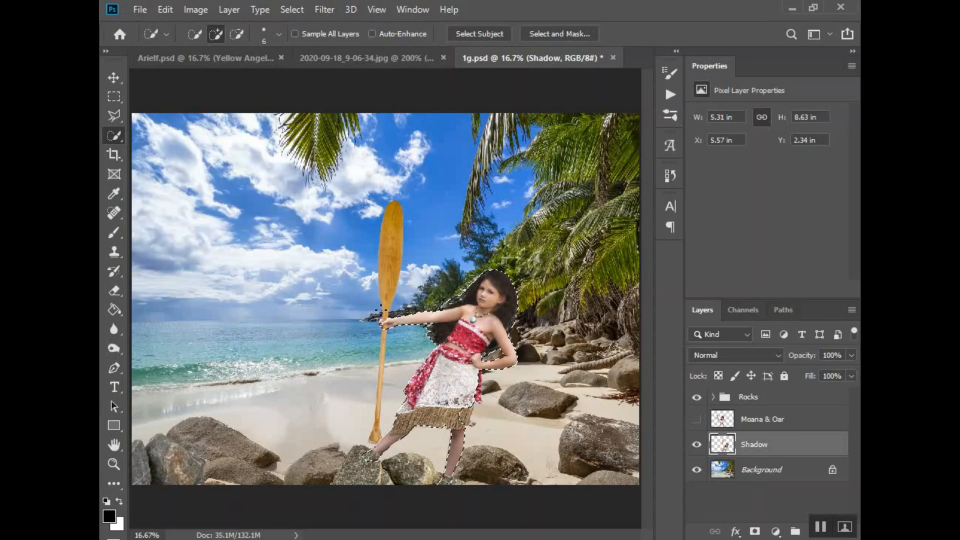
{"action": "left_click_drag", "start_coordinate": [387, 254], "coordinate": [384, 322]}
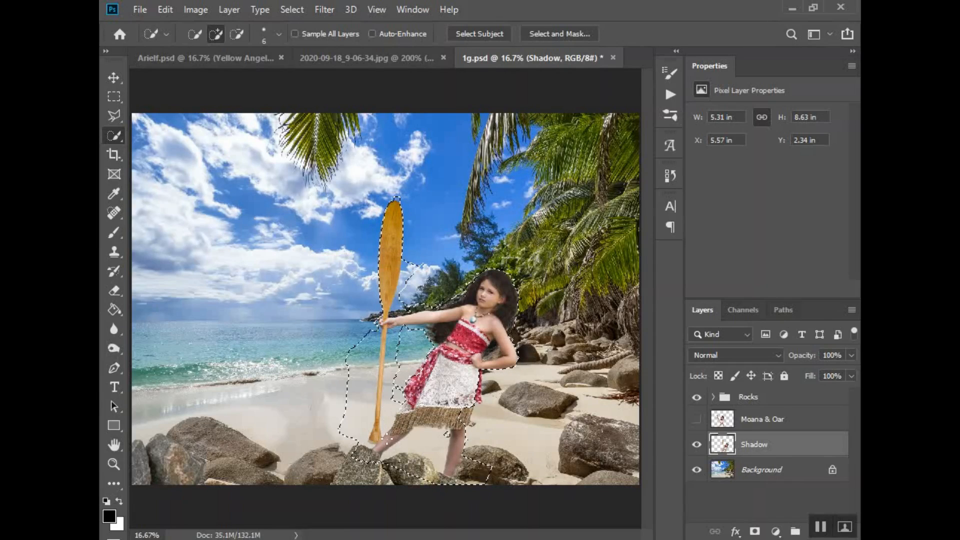
{"action": "key", "text": "ctrl+z"}
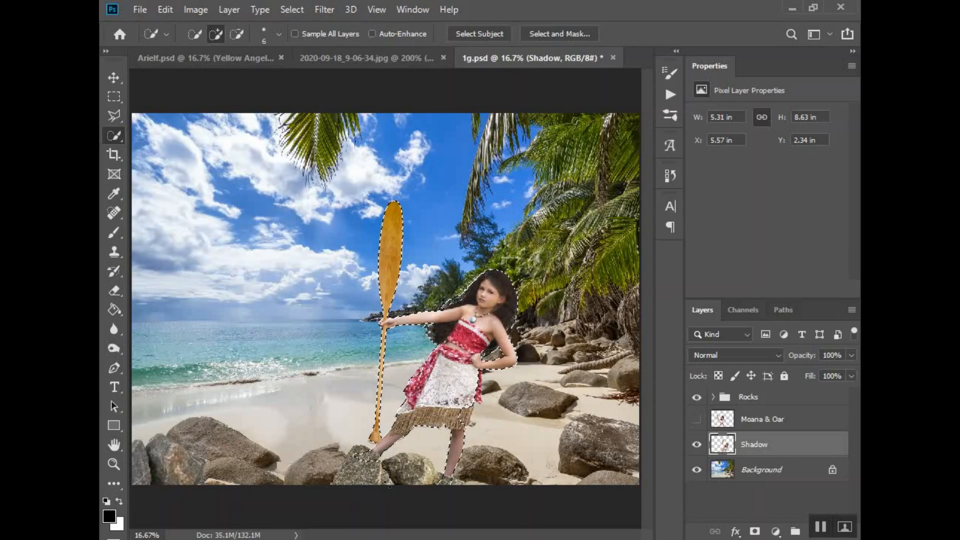
{"action": "key", "text": "ctrl+shift+z"}
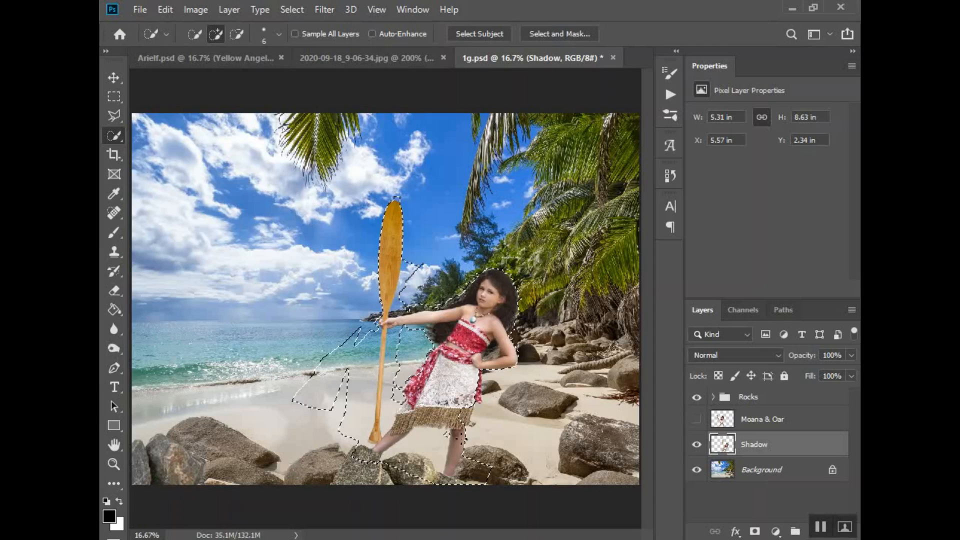
{"action": "key", "text": "ctrl+z"}
{"action": "key", "text": "ctrl+shift+z"}
{"action": "key", "text": "ctrl+z"}
{"action": "key", "text": "ctrl+shift+z"}
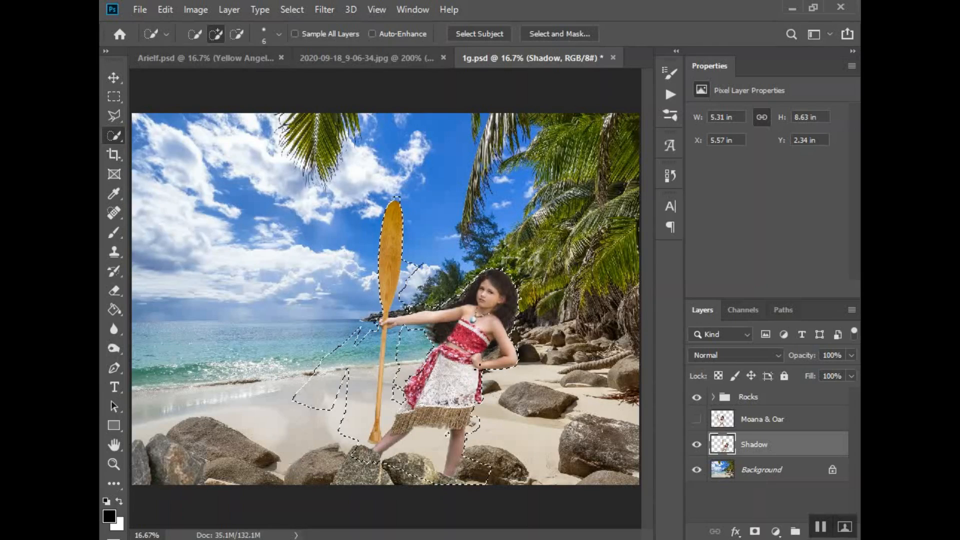
{"action": "key", "text": "ctrl+z"}
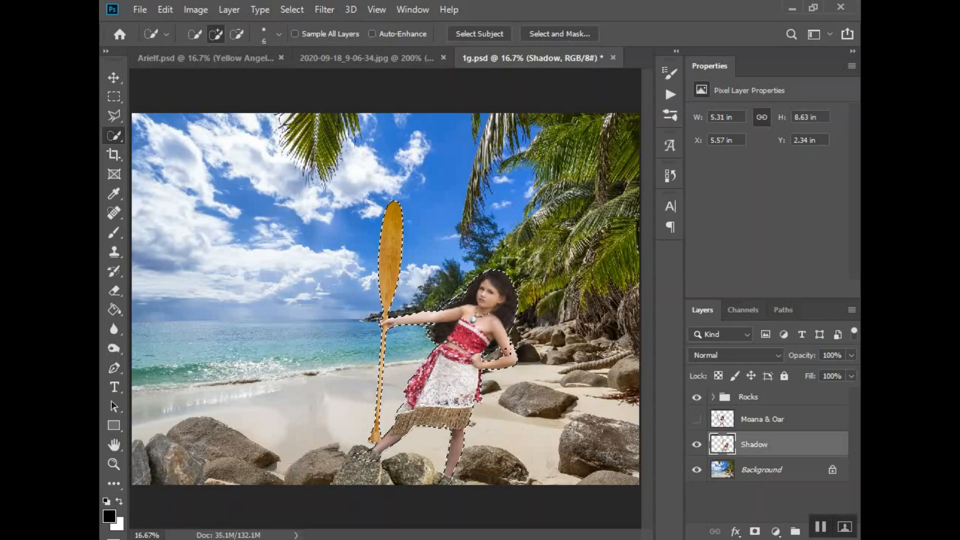
{"action": "key", "text": "ctrl+shift+z"}
{"action": "key", "text": "ctrl+z"}
{"action": "key", "text": "ctrl+shift+z"}
{"action": "key", "text": "ctrl+z"}
{"action": "key", "text": "ctrl+shift+z"}
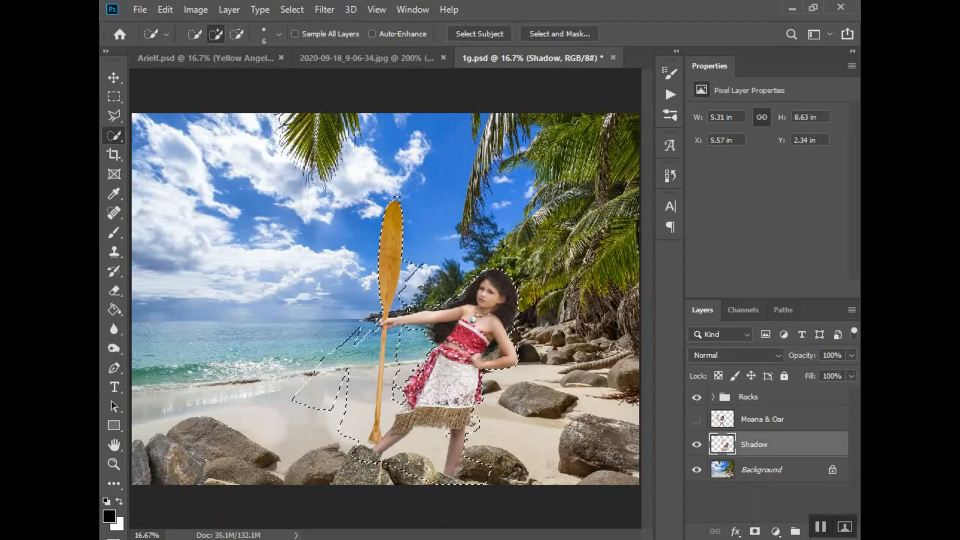
{"action": "key", "text": "ctrl+z"}
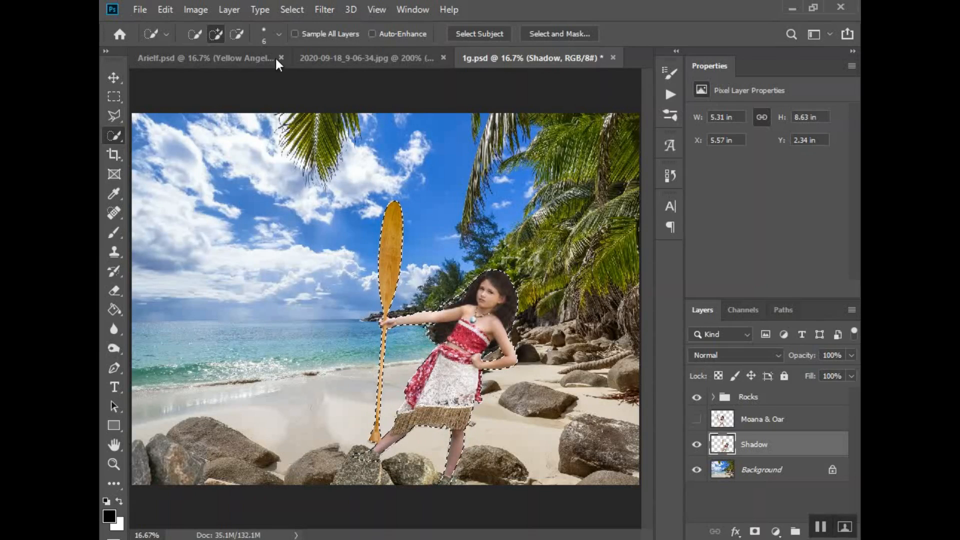
- Fill the selected girl and oar on the Shadow layer with black
{"action": "left_click", "coordinate": [195, 10]}
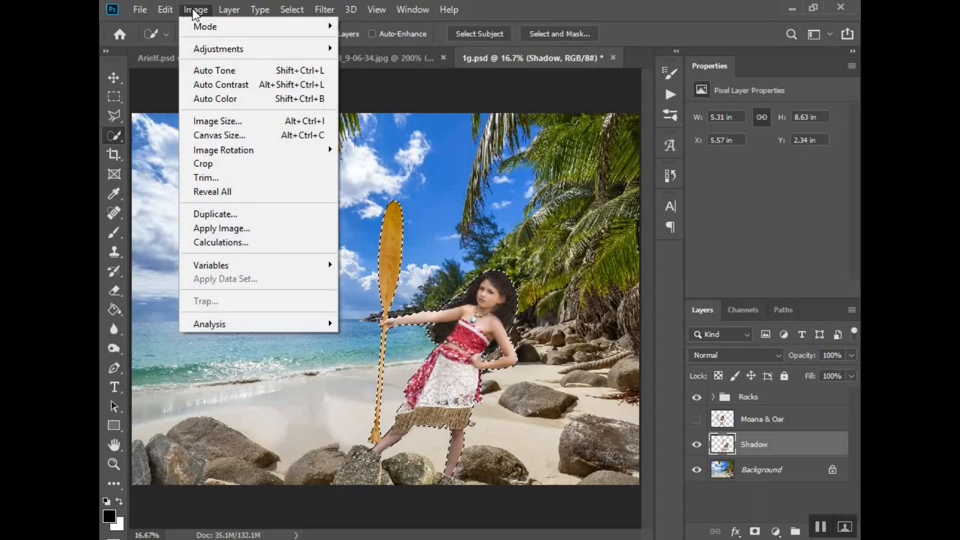
{"action": "mouse_move", "coordinate": [165, 10]}
{"action": "left_click", "coordinate": [205, 237]}
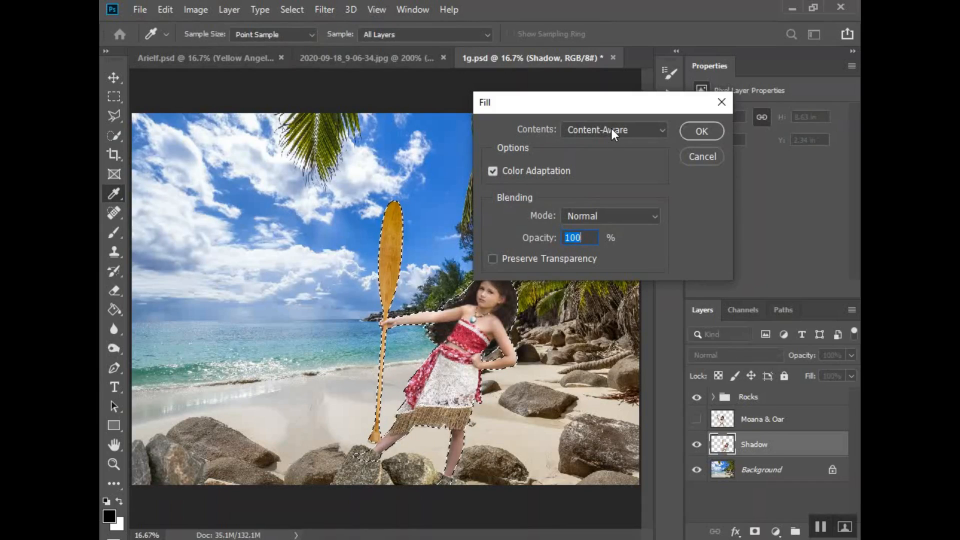
{"action": "left_click", "coordinate": [611, 128]}
{"action": "left_click", "coordinate": [610, 245]}
{"action": "left_click", "coordinate": [700, 136]}
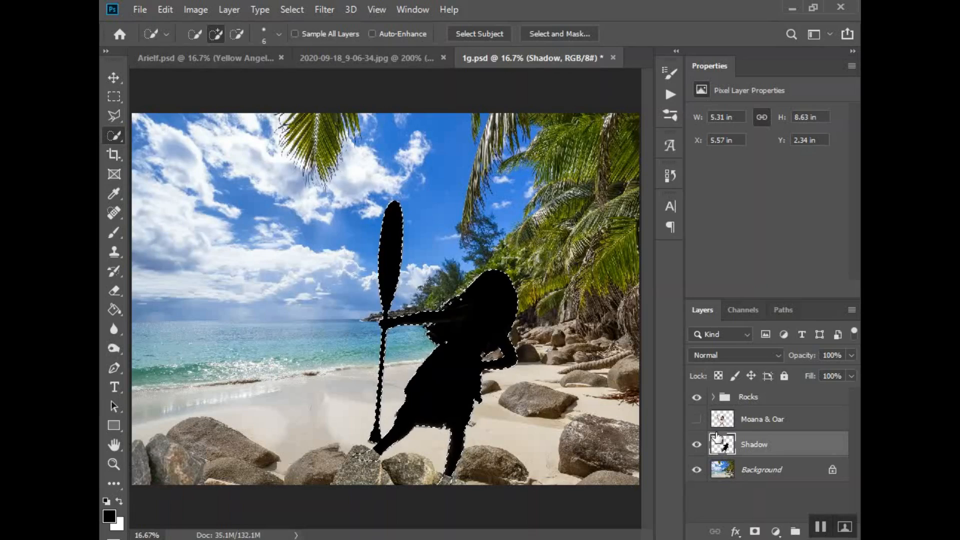
- Deselect the black silhouette and show the Moana & Oar layer again
{"action": "right_click", "coordinate": [470, 290]}
{"action": "left_click", "coordinate": [504, 72]}
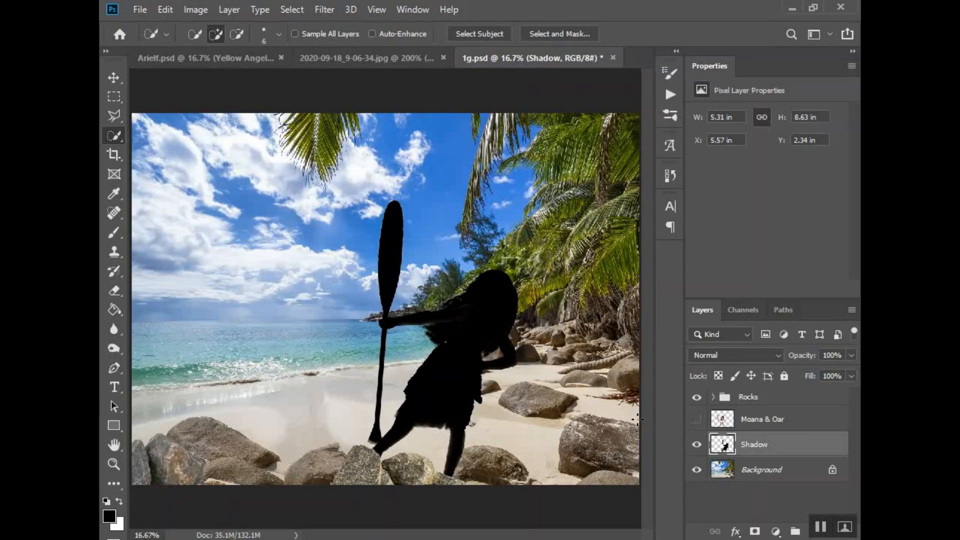
{"action": "left_click", "coordinate": [697, 419]}
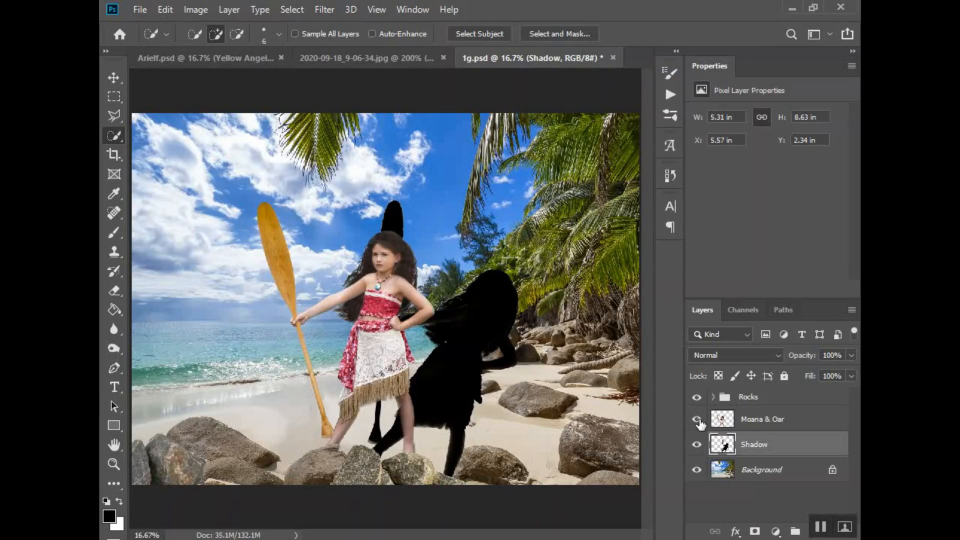
- Hide Moana & Oar, reduce the Shadow layer's opacity to 35%, and show Moana & Oar again
{"action": "left_click", "coordinate": [697, 420]}
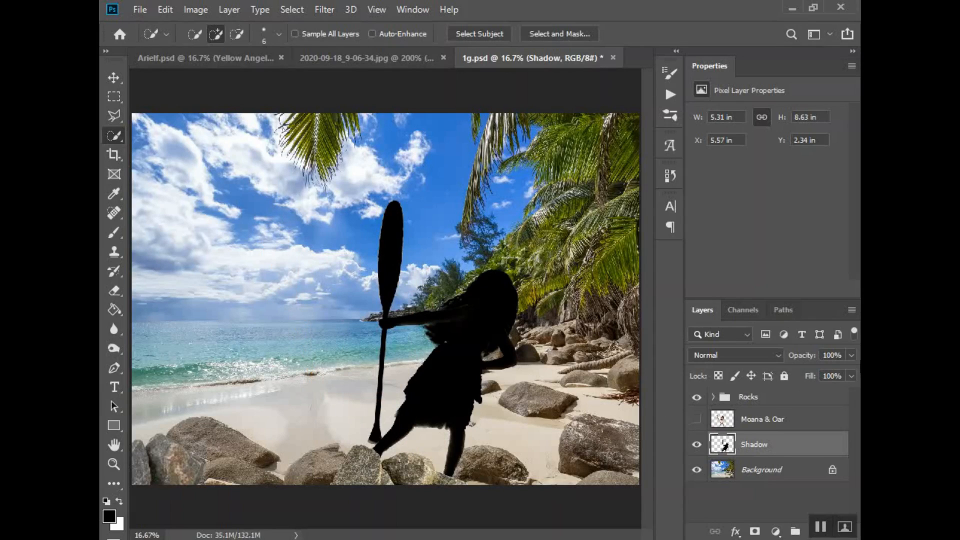
{"action": "left_click_drag", "start_coordinate": [852, 355], "coordinate": [814, 372]}
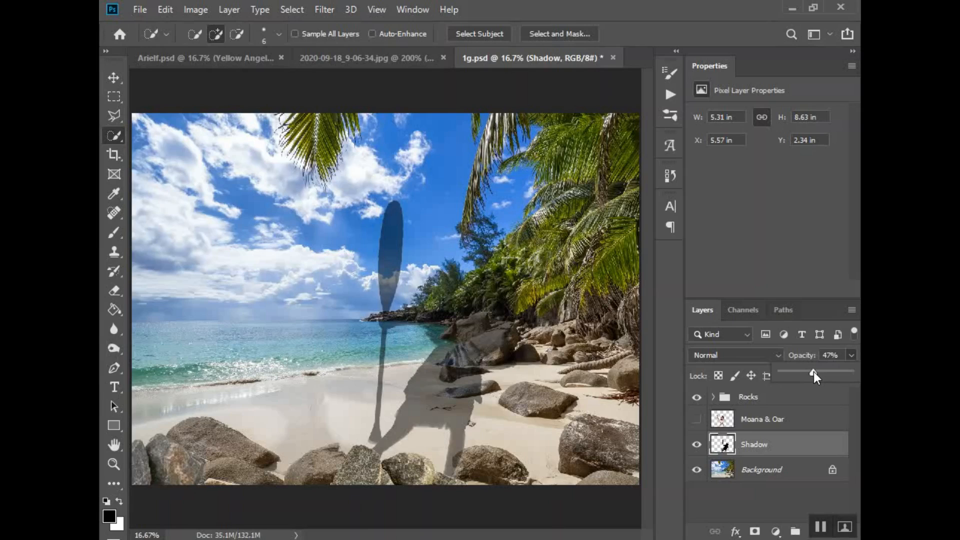
{"action": "left_click_drag", "start_coordinate": [813, 370], "coordinate": [805, 374]}
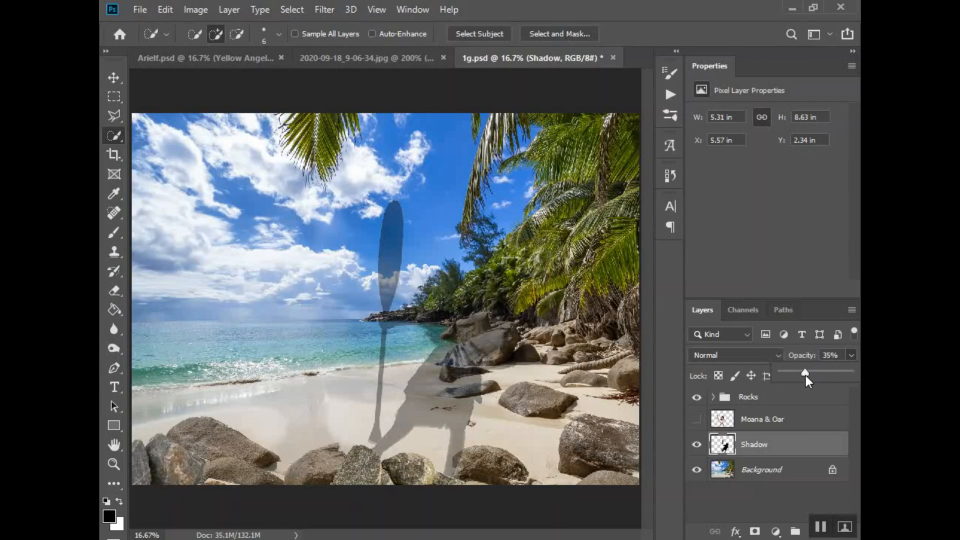
{"action": "left_click", "coordinate": [801, 452]}
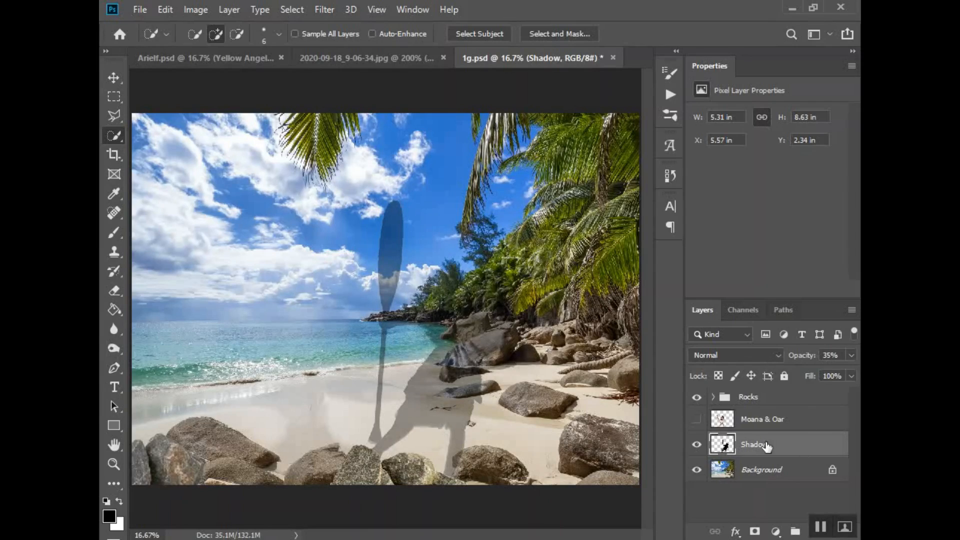
{"action": "left_click", "coordinate": [696, 419]}
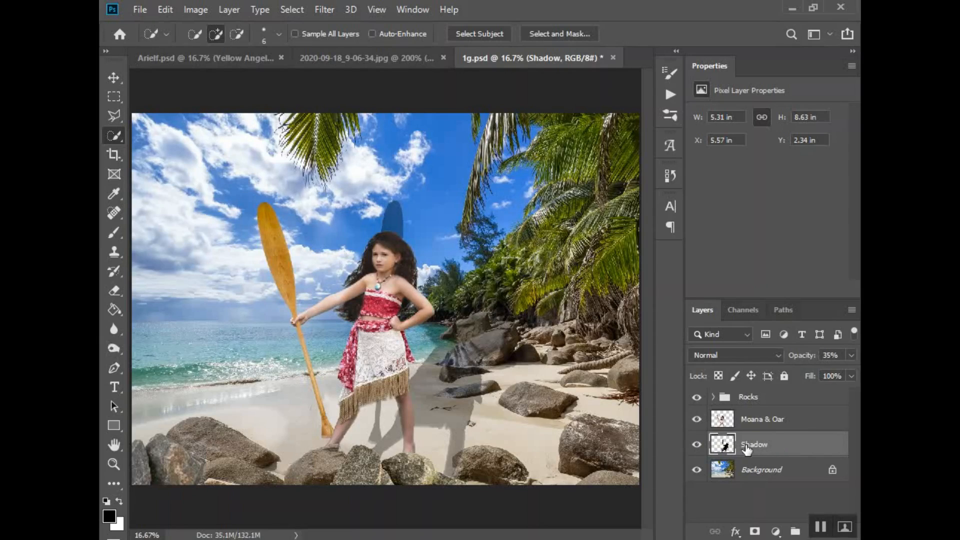
- Free-transform the shadow, moving it closer to the girl's feet and rotating it about 10° clockwise
{"action": "key", "text": "ctrl+t"}
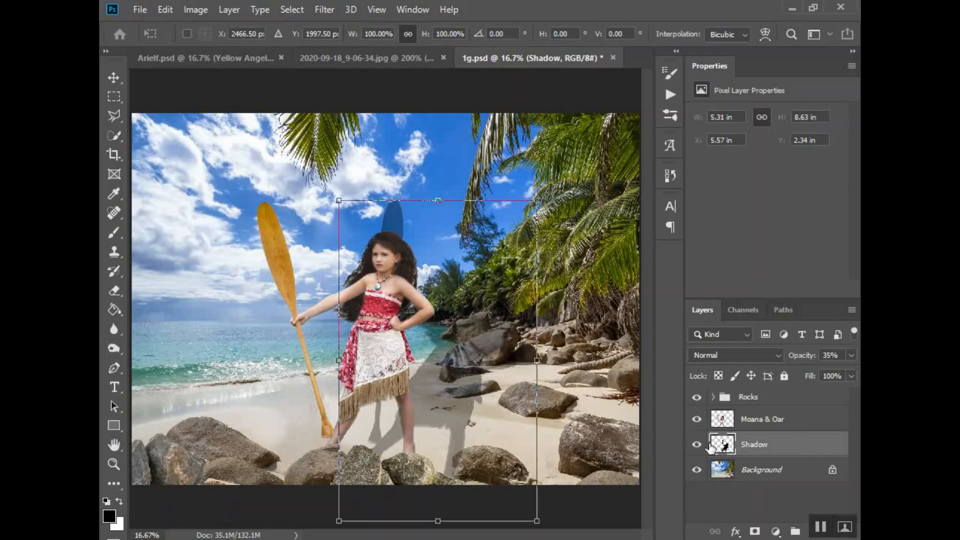
{"action": "left_click_drag", "start_coordinate": [448, 380], "coordinate": [416, 376]}
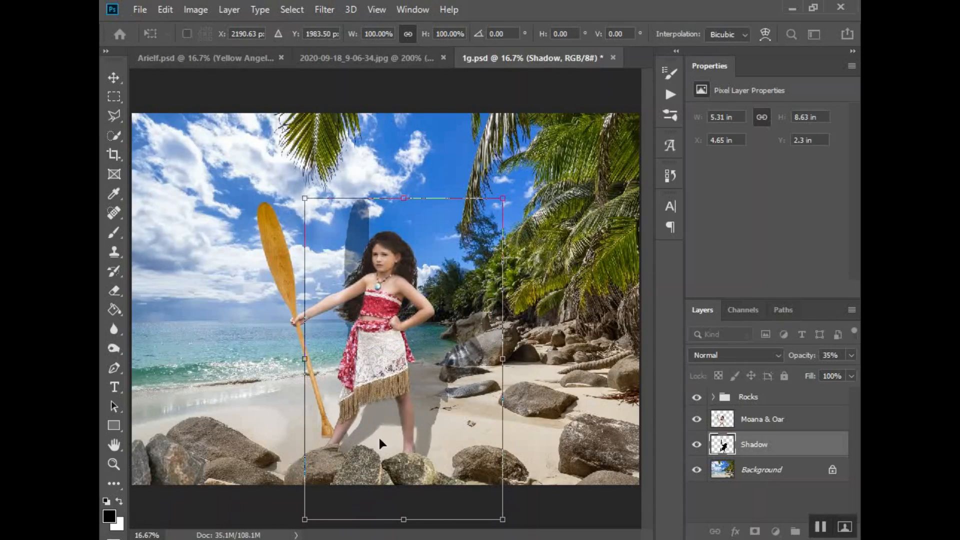
{"action": "left_click_drag", "start_coordinate": [522, 188], "coordinate": [557, 226]}
{"action": "left_click_drag", "start_coordinate": [480, 331], "coordinate": [500, 355]}
{"action": "left_click_drag", "start_coordinate": [575, 345], "coordinate": [573, 328]}
- Narrow the upper end of the shadow with a Perspective transform
{"action": "right_click", "coordinate": [497, 371]}
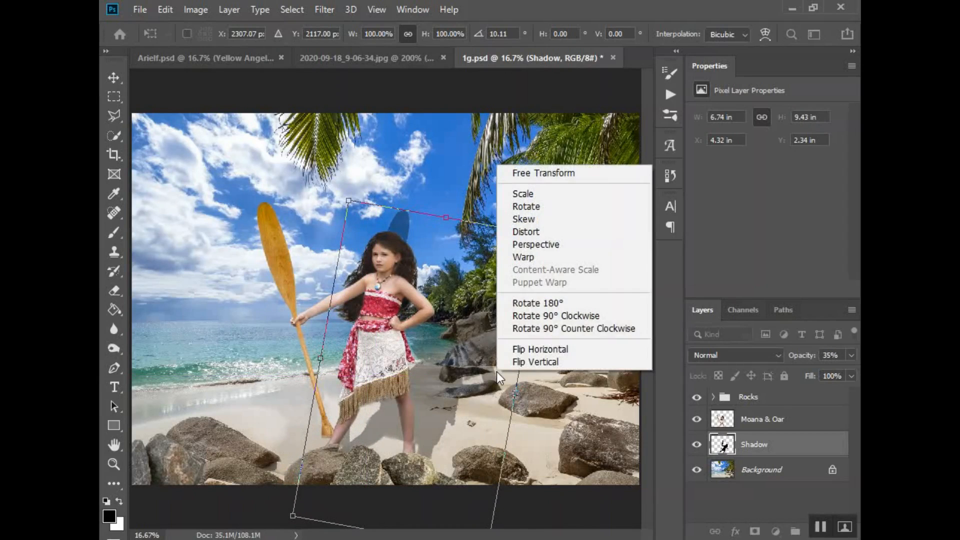
{"action": "left_click", "coordinate": [547, 248]}
{"action": "left_click_drag", "start_coordinate": [542, 235], "coordinate": [506, 229]}
- Skew the shadow's upper corners to the right so it leans away from the girl
{"action": "right_click", "coordinate": [476, 292]}
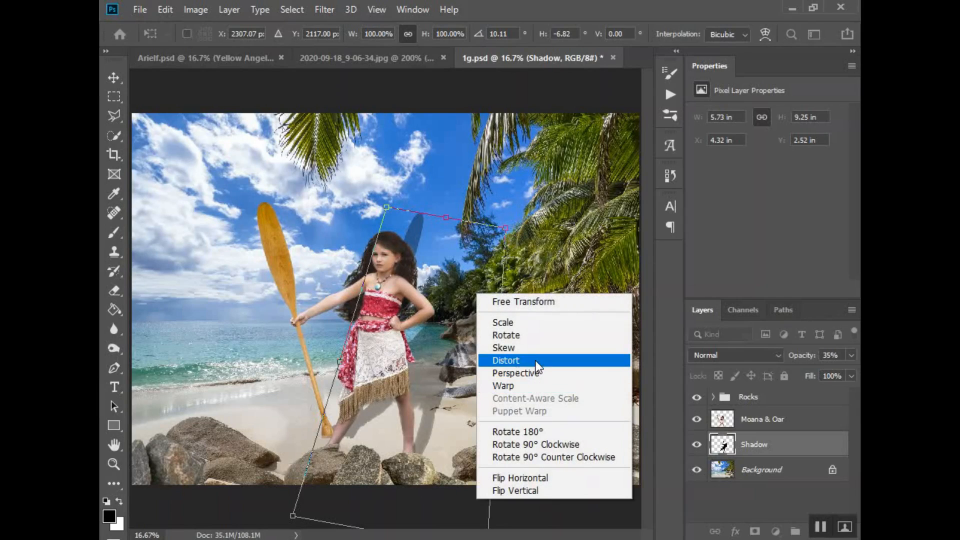
{"action": "left_click", "coordinate": [536, 347]}
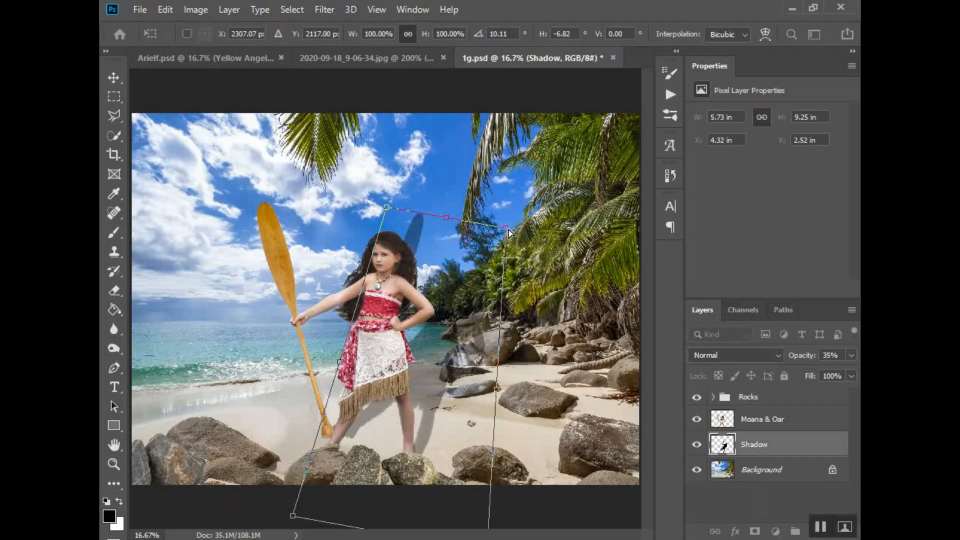
{"action": "left_click_drag", "start_coordinate": [508, 224], "coordinate": [591, 314]}
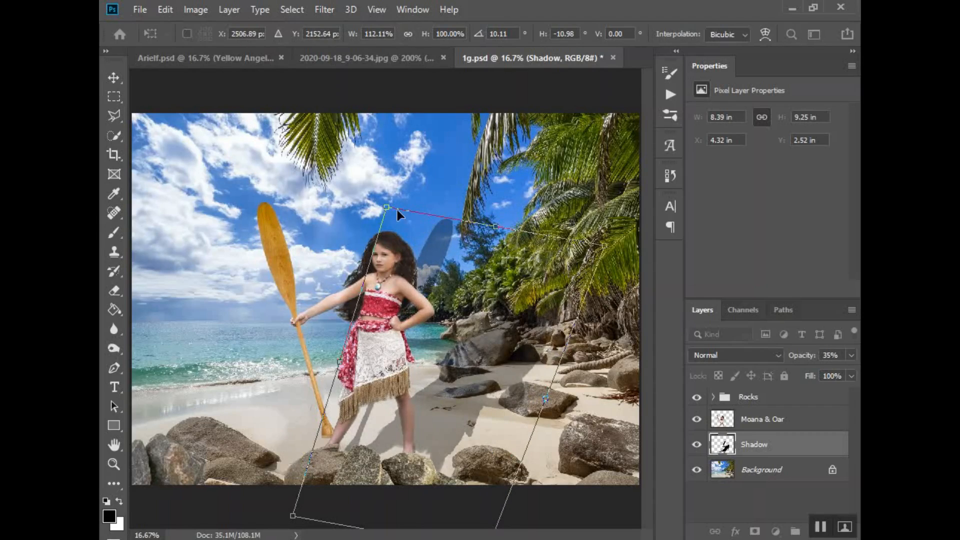
{"action": "left_click_drag", "start_coordinate": [388, 207], "coordinate": [460, 220]}
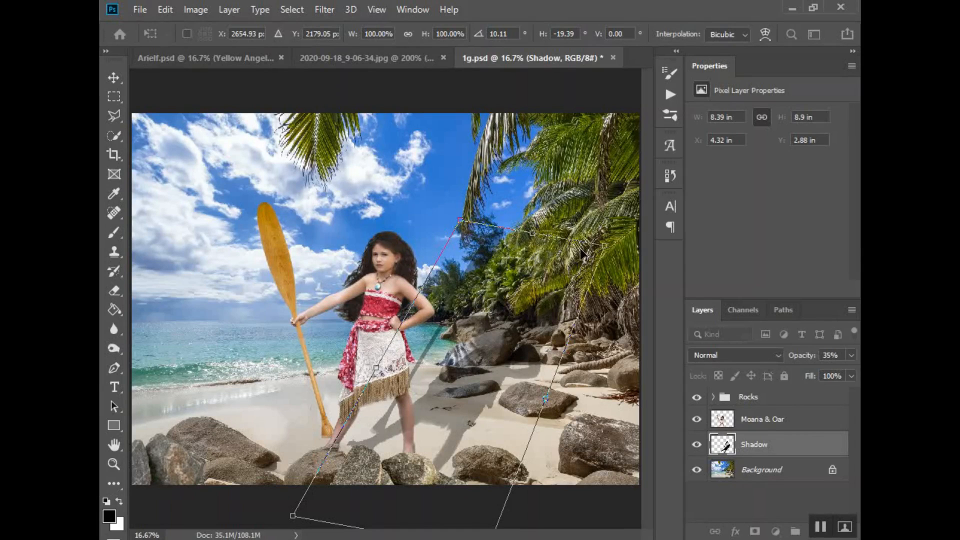
- Lower the shadow's upper corners, slant it further right, and move it back beneath the girl's feet
{"action": "left_click_drag", "start_coordinate": [500, 404], "coordinate": [454, 411]}
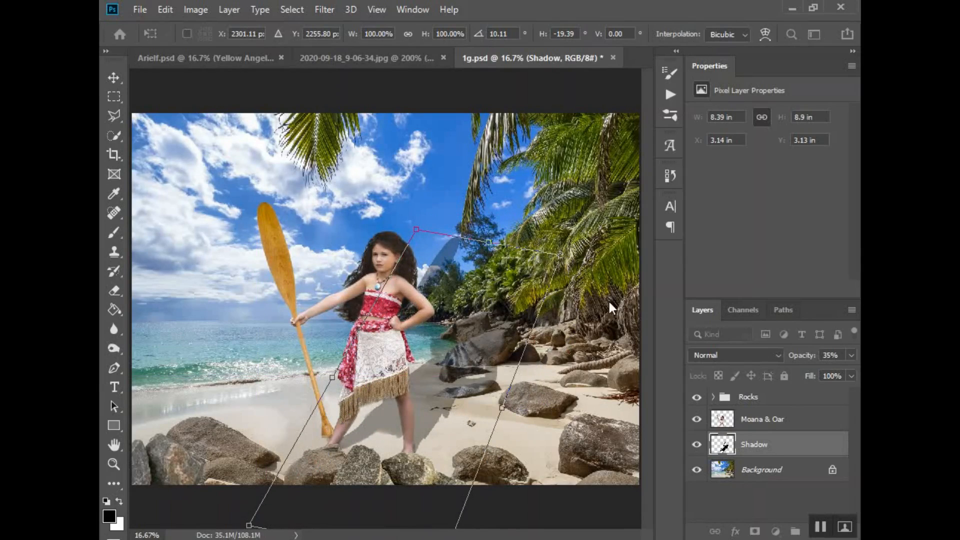
{"action": "left_click_drag", "start_coordinate": [559, 257], "coordinate": [574, 292]}
{"action": "left_click_drag", "start_coordinate": [401, 232], "coordinate": [421, 296]}
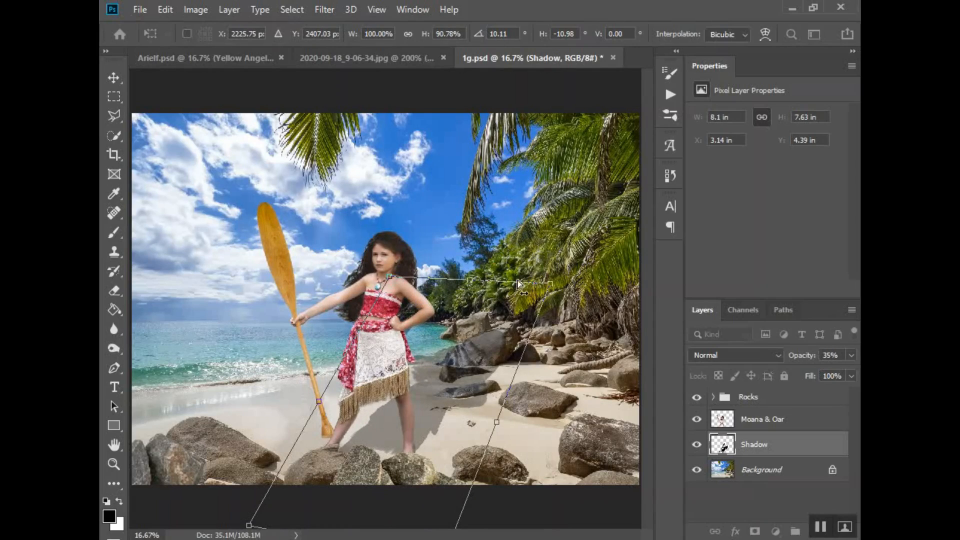
{"action": "left_click_drag", "start_coordinate": [472, 280], "coordinate": [532, 304]}
{"action": "left_click_drag", "start_coordinate": [542, 431], "coordinate": [468, 420]}
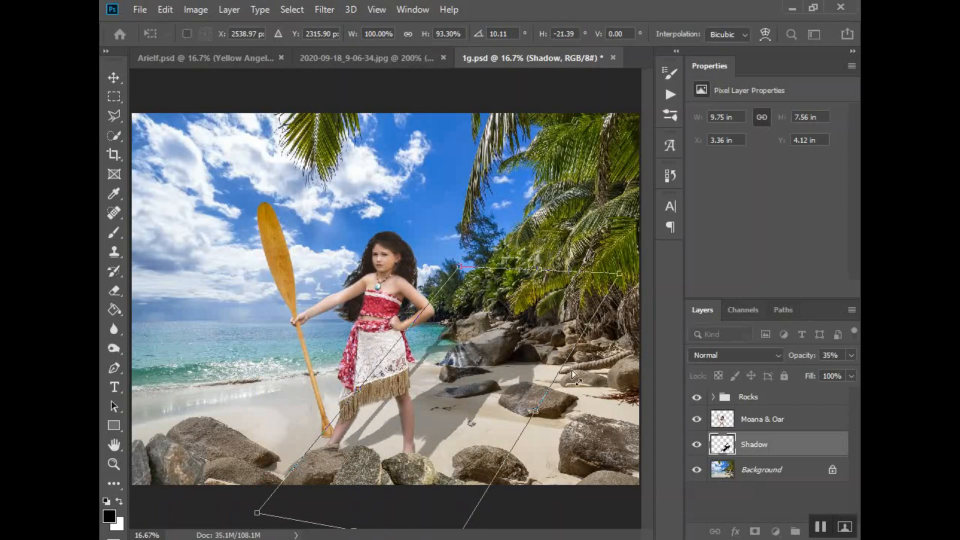
- Pull the shadow's upper edge down to flatten it onto the sand, and apply the transform
{"action": "left_click_drag", "start_coordinate": [539, 271], "coordinate": [546, 271]}
{"action": "left_click_drag", "start_coordinate": [636, 274], "coordinate": [603, 312]}
{"action": "left_click_drag", "start_coordinate": [467, 266], "coordinate": [431, 327]}
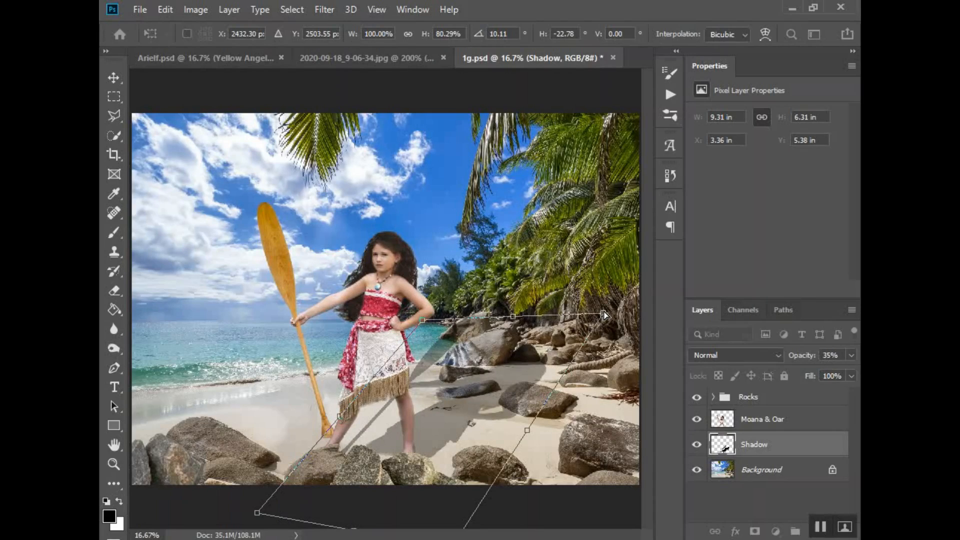
{"action": "key", "text": "Return"}
{"action": "key", "text": "w"}
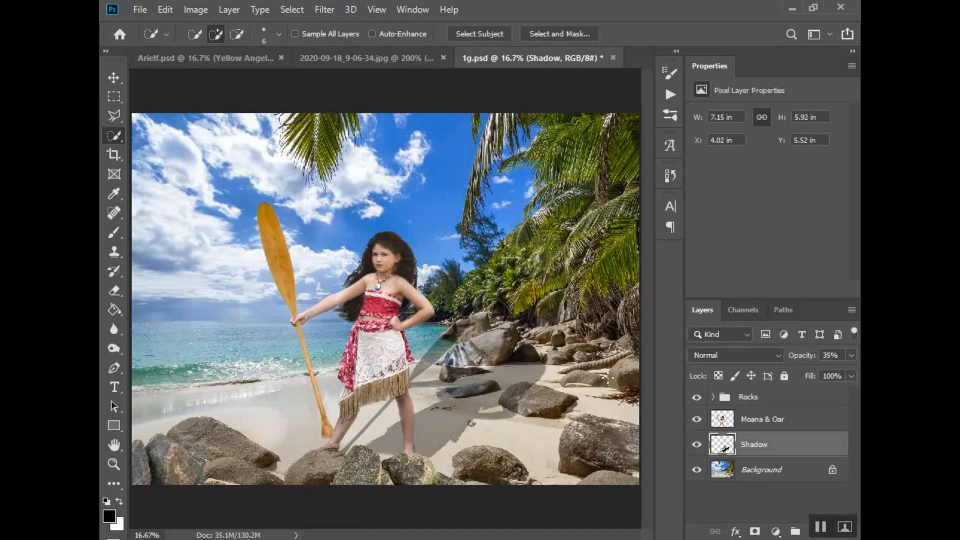
- Nudge the shadow up and slightly right with the Move tool to about X 4.08 in, Y 5.02 in
{"action": "key", "text": "v"}
{"action": "key", "text": "Left"}
{"action": "key", "text": "Up"}
{"action": "key", "text": "Up"}
{"action": "key", "text": "shift+Up"}
{"action": "key", "text": "shift+Up"}
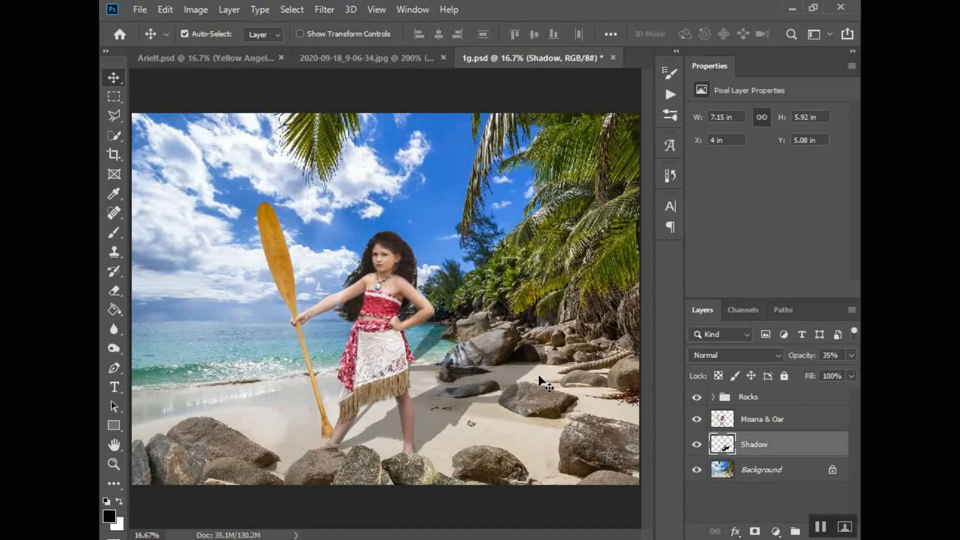
{"action": "key", "text": "Right"}
{"action": "key", "text": "Right"}
{"action": "key", "text": "Right"}
{"action": "key", "text": "Right"}
{"action": "key", "text": "Up"}
{"action": "key", "text": "Up"}
{"action": "key", "text": "Up"}
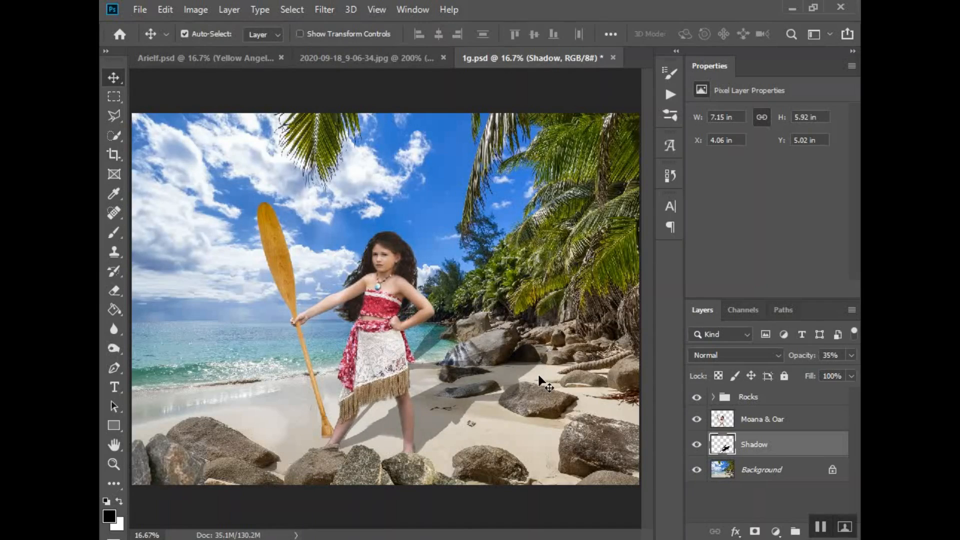
{"action": "key", "text": "Down"}
{"action": "key", "text": "Down"}
{"action": "key", "text": "Down"}
{"action": "key", "text": "Down"}
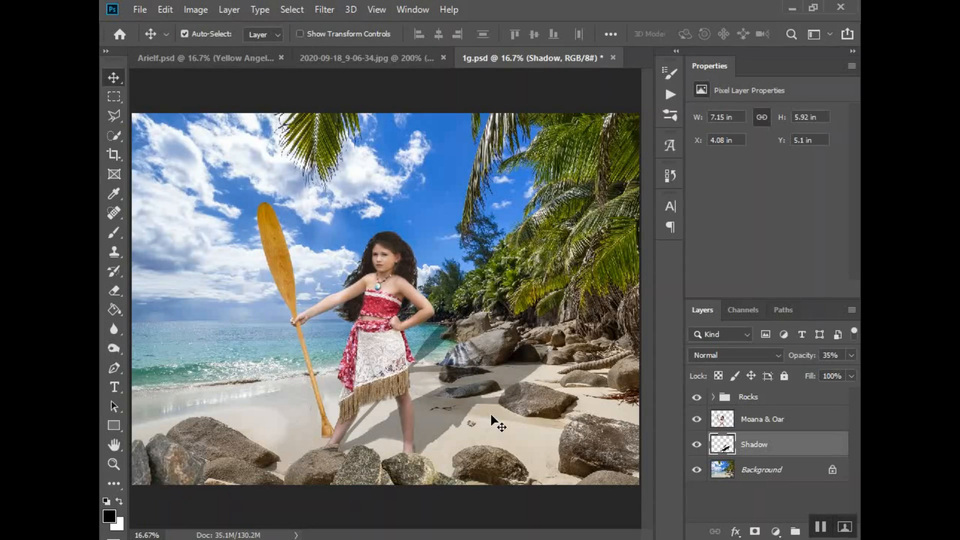
{"action": "key", "text": "Up"}
{"action": "key", "text": "Up"}
{"action": "key", "text": "Up"}
{"action": "key", "text": "Up"}
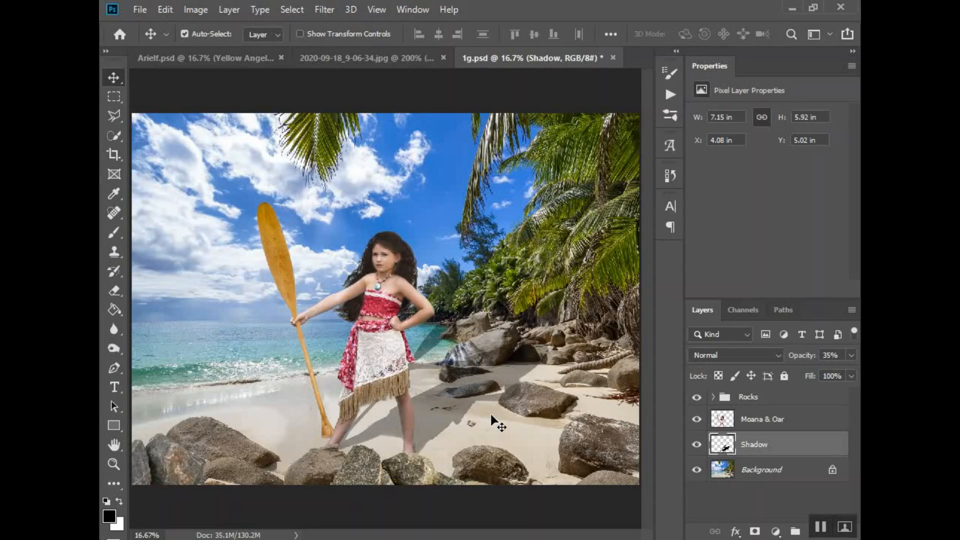
- Scale the shadow down proportionally to about 84% and nudge it left to about X 3.9 in
{"action": "key", "text": "ctrl+t"}
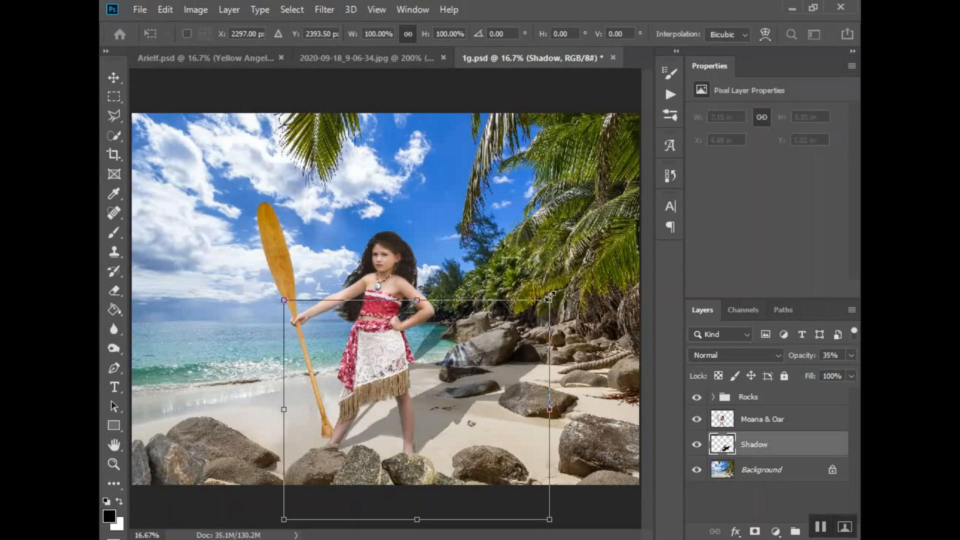
{"action": "left_click_drag", "start_coordinate": [549, 298], "coordinate": [503, 339]}
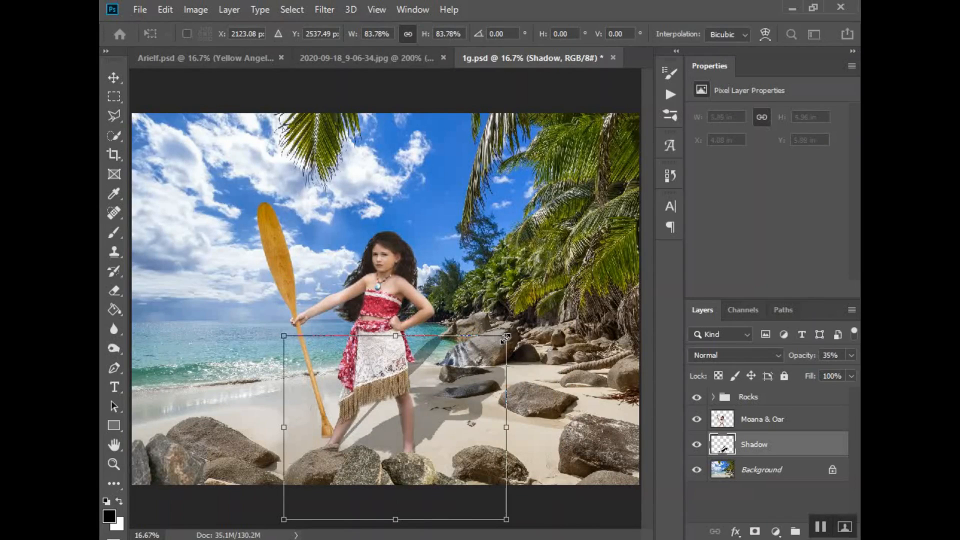
{"action": "key", "text": "Left"}
{"action": "key", "text": "Left"}
{"action": "key", "text": "Left"}
{"action": "key", "text": "Left"}
{"action": "key", "text": "Left"}
{"action": "key", "text": "Left"}
{"action": "key", "text": "Left"}
{"action": "key", "text": "Left"}
{"action": "key", "text": "Left"}
{"action": "key", "text": "Left"}
{"action": "key", "text": "Left"}
{"action": "key", "text": "Left"}
{"action": "key", "text": "Left"}
{"action": "key", "text": "Left"}
{"action": "key", "text": "Left"}
{"action": "key", "text": "Left"}
{"action": "key", "text": "Left"}
{"action": "key", "text": "Left"}
{"action": "key", "text": "Left"}
{"action": "key", "text": "Left"}
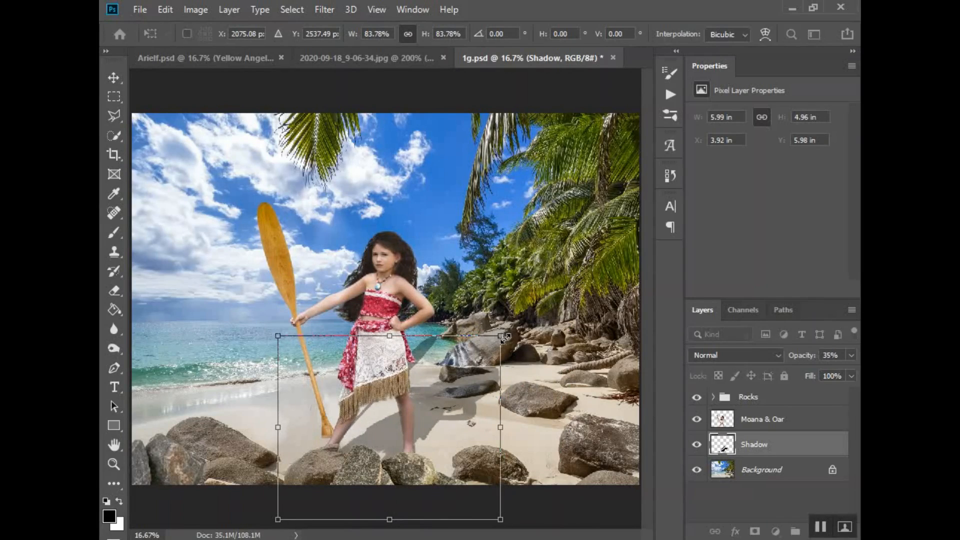
{"action": "key", "text": "Left"}
{"action": "key", "text": "Left"}
{"action": "key", "text": "Left"}
{"action": "key", "text": "Left"}
{"action": "key", "text": "Left"}
{"action": "key", "text": "Left"}
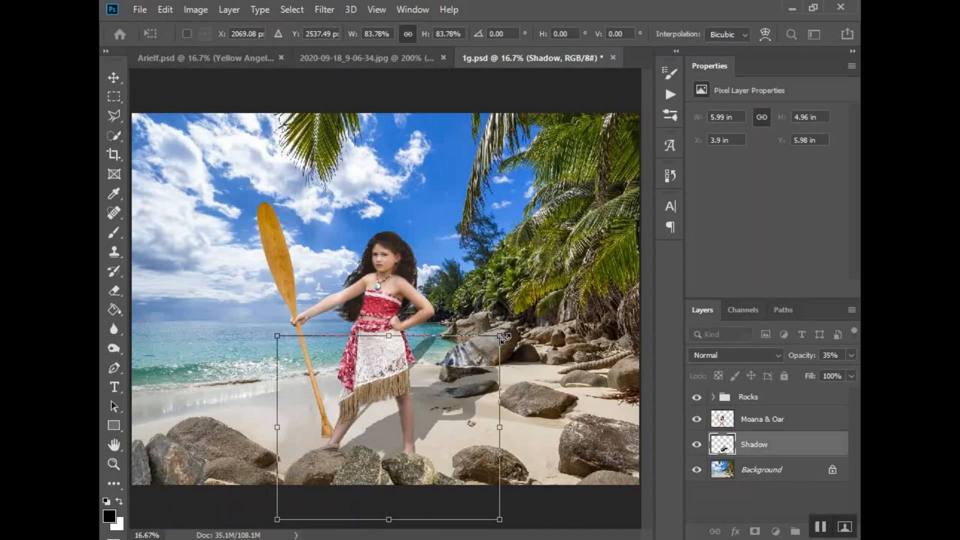
- Rotate the shadow slightly clockwise, shift it slightly right to meet the girl's feet, and apply the transform
{"action": "left_click_drag", "start_coordinate": [519, 327], "coordinate": [529, 342]}
{"action": "left_click_drag", "start_coordinate": [484, 387], "coordinate": [490, 388]}
{"action": "left_click_drag", "start_coordinate": [523, 326], "coordinate": [529, 314]}
{"action": "key", "text": "Return"}
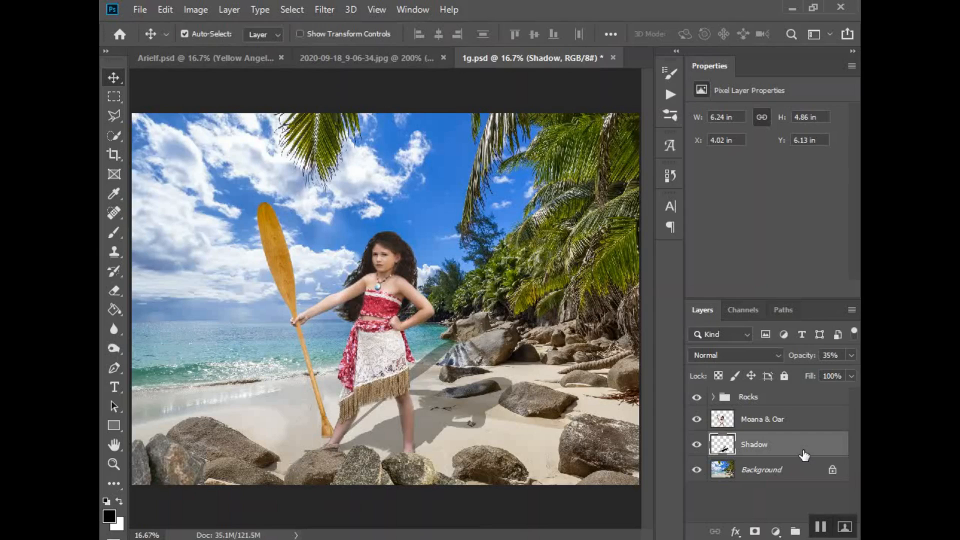
- Add a layer mask to the Shadow layer and fade parts of the shadow with a black 8% opacity brush, sized 200 to 500
{"action": "left_click", "coordinate": [754, 531]}
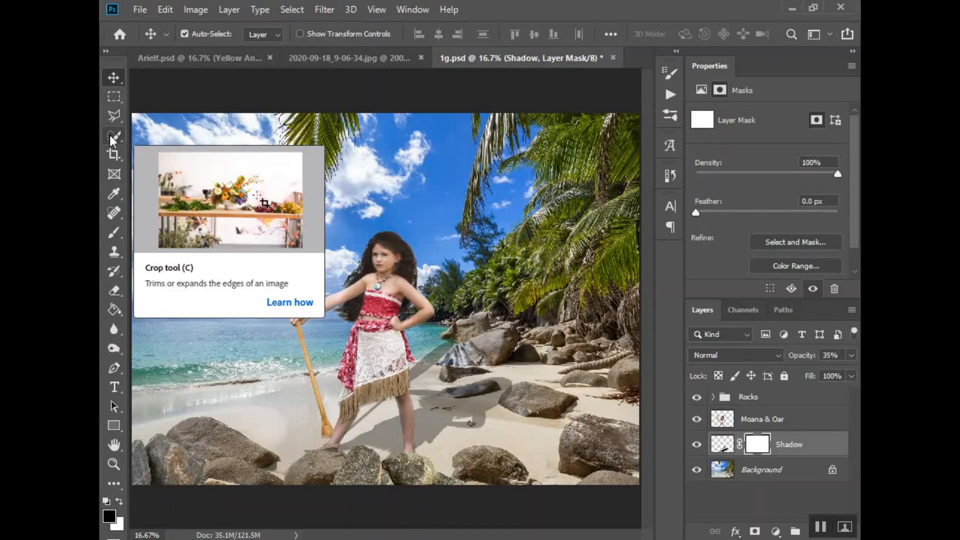
{"action": "left_click", "coordinate": [114, 251]}
{"action": "key", "text": "b"}
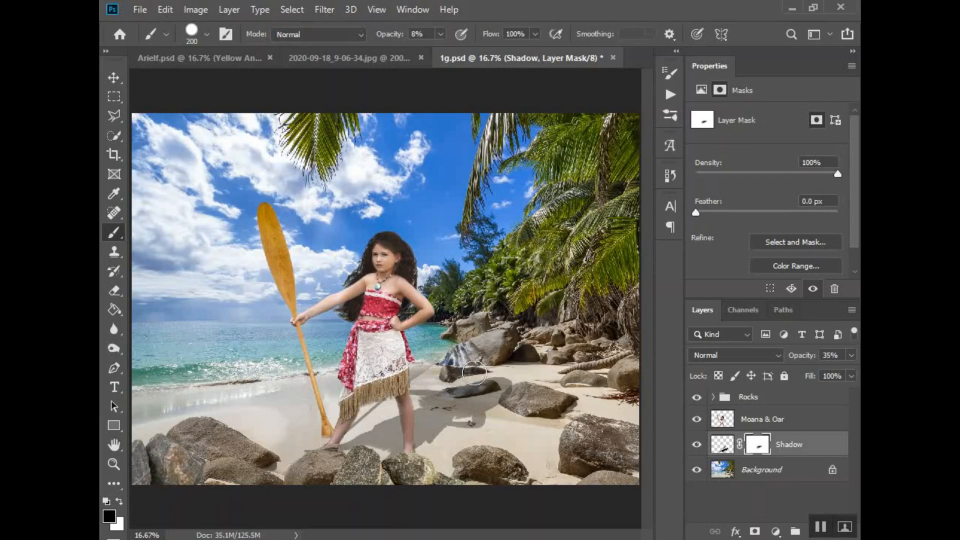
{"action": "key", "text": "bracketright"}
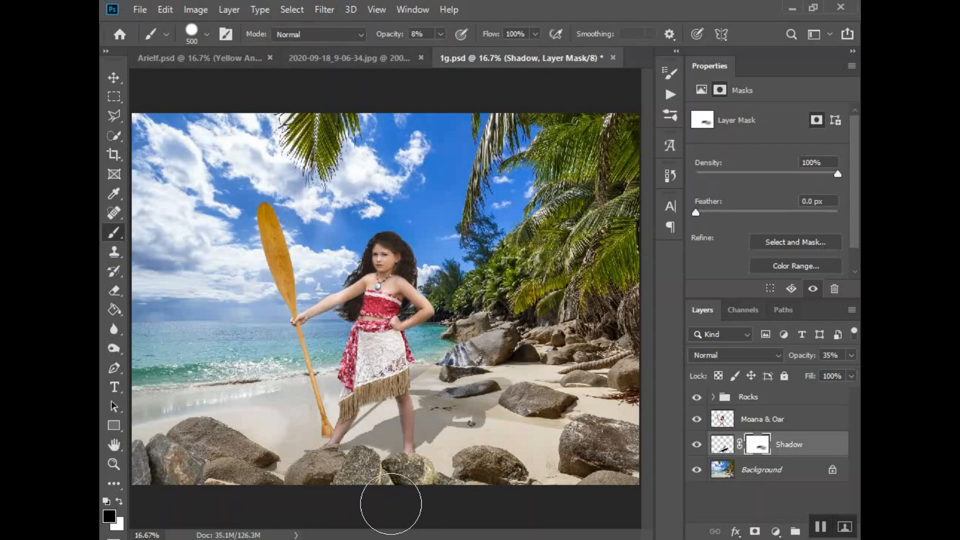
{"action": "mouse_move", "coordinate": [284, 452]}
{"action": "left_mouse_down"}
{"action": "mouse_move", "coordinate": [285, 443]}
{"action": "mouse_move", "coordinate": [288, 459]}
{"action": "mouse_move", "coordinate": [296, 439]}
{"action": "mouse_move", "coordinate": [284, 472]}
{"action": "left_mouse_up"}
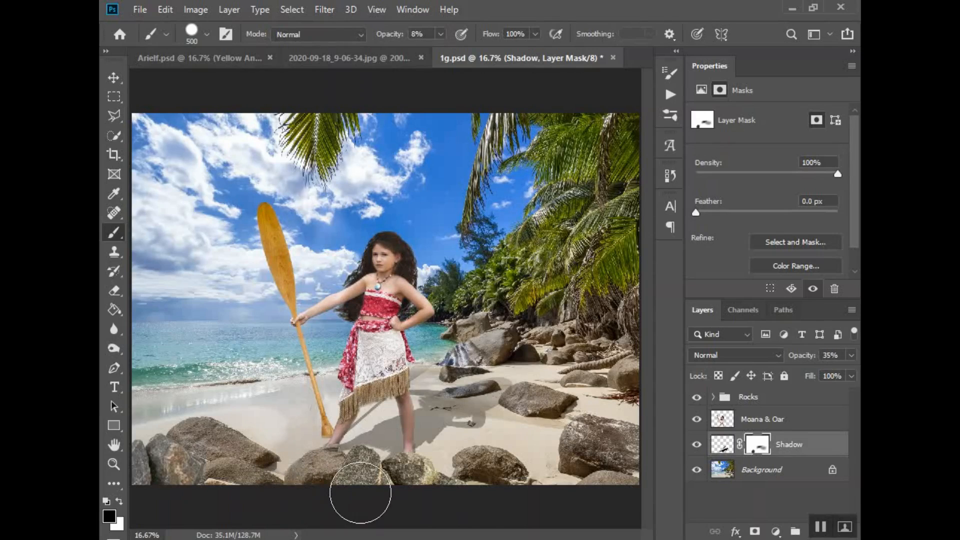
- Toggle the Shadow layer's visibility to compare the composite with and without the shadow
{"action": "left_click", "coordinate": [695, 445]}
{"action": "left_click", "coordinate": [694, 445]}
{"action": "left_click", "coordinate": [695, 445]}
{"action": "left_click", "coordinate": [695, 445]}
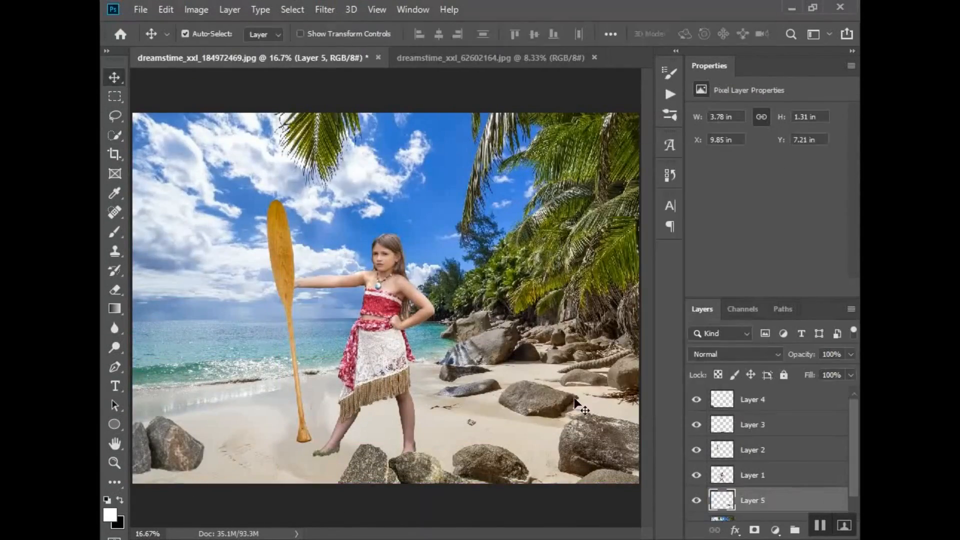
- Place additional rocks on the sand near the oar and blend them through the Layer 6 mask with a 27% opacity brush
{"action": "left_click_drag", "start_coordinate": [251, 445], "coordinate": [257, 440]}
{"action": "key", "text": "Return"}
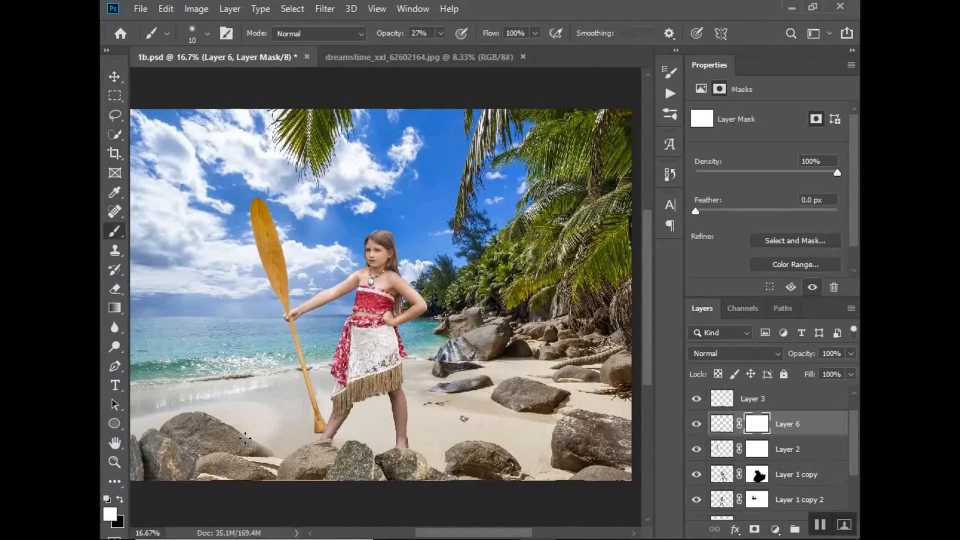
{"action": "left_click_drag", "start_coordinate": [248, 458], "coordinate": [281, 451]}
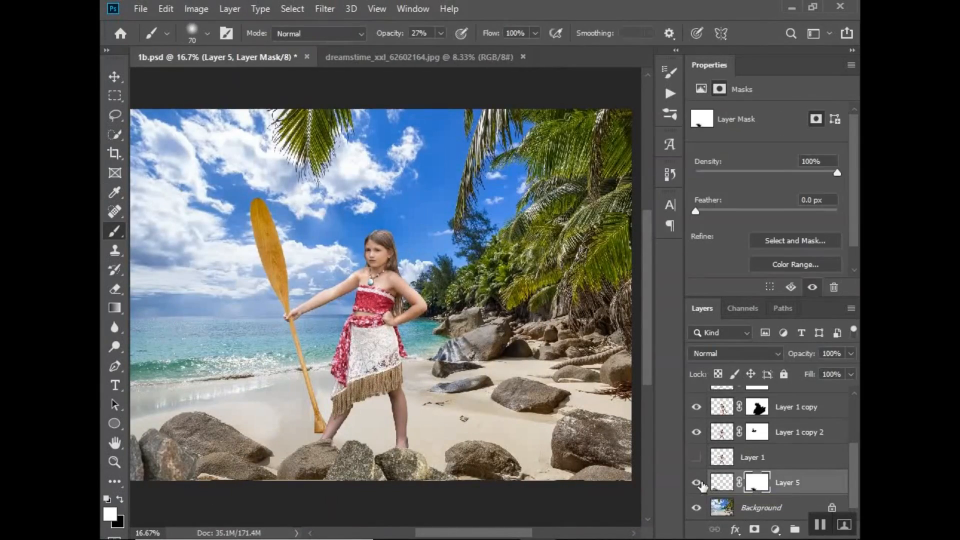
- Paint on the Layer 1 copy mask between the girl's legs with a soft black brush at 12% opacity
{"action": "left_click", "coordinate": [805, 454]}
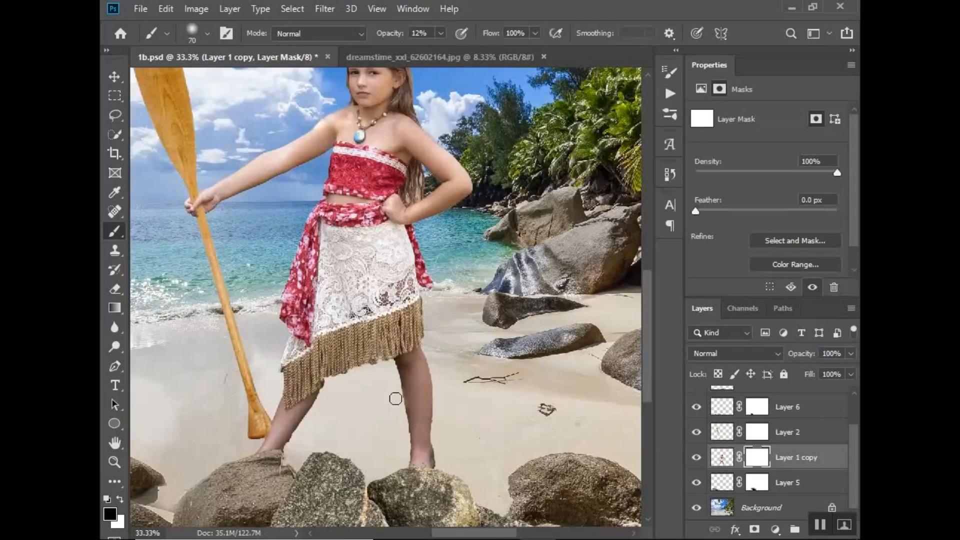
{"action": "mouse_move", "coordinate": [397, 398]}
{"action": "left_mouse_down"}
{"action": "mouse_move", "coordinate": [435, 450]}
{"action": "mouse_move", "coordinate": [360, 429]}
{"action": "left_mouse_up"}
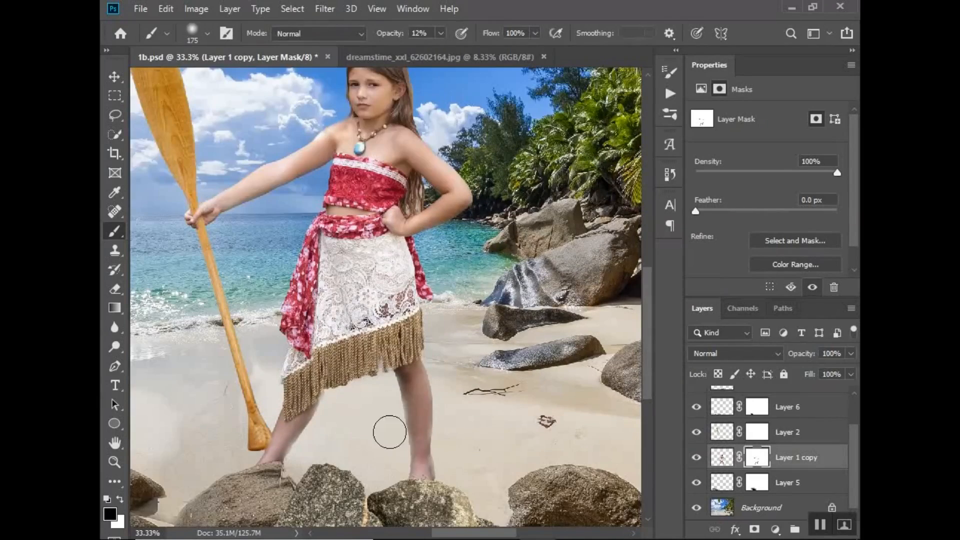
- Paint on the Layer 1 copy mask beside the girl's rear calf with an enlarged white brush at 12% opacity
{"action": "key", "text": "bracketright"}
{"action": "key", "text": "x"}
{"action": "mouse_move", "coordinate": [388, 431]}
{"action": "left_mouse_down"}
{"action": "mouse_move", "coordinate": [408, 402]}
{"action": "mouse_move", "coordinate": [424, 445]}
{"action": "left_mouse_up"}
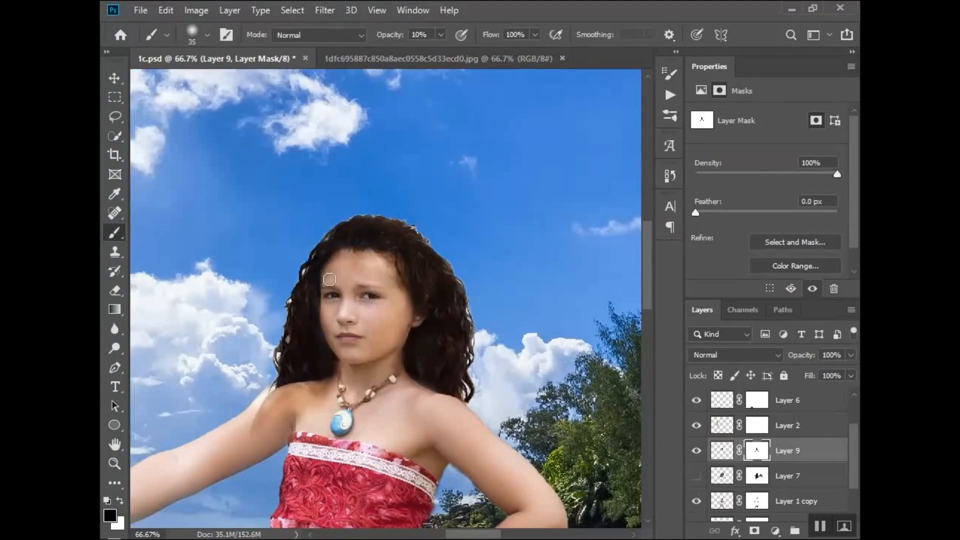
- Paint on the Layer 9 mask beside the girl's neck with a black size 35 brush at 10% opacity, and compare with the layer hidden
{"action": "scroll", "coordinate": [700, 455], "scroll_direction": "down", "scroll_amount": 1}
{"action": "left_click", "coordinate": [795, 475]}
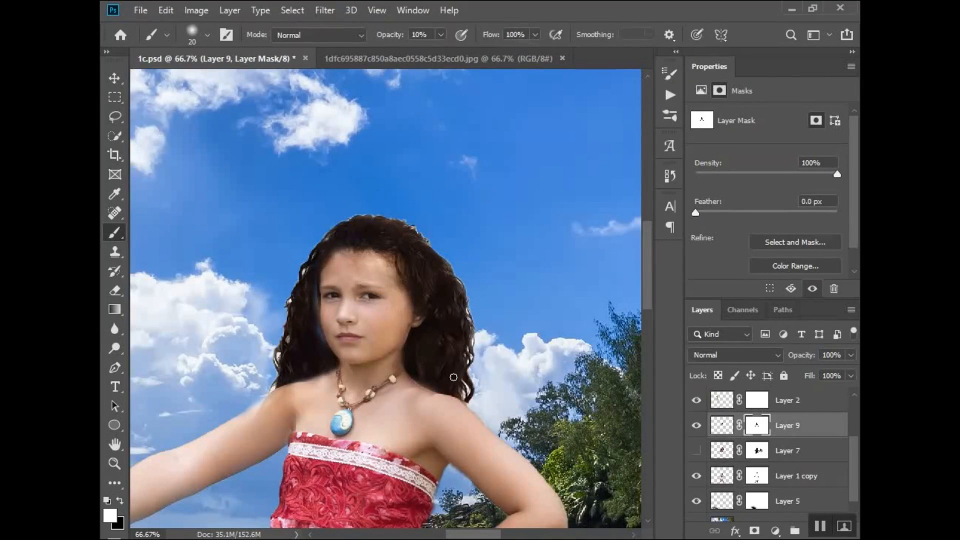
{"action": "key", "text": "x"}
{"action": "key", "text": "bracketright"}
{"action": "key", "text": "bracketright"}
{"action": "key", "text": "bracketright"}
{"action": "mouse_move", "coordinate": [407, 375]}
{"action": "left_mouse_down"}
{"action": "mouse_move", "coordinate": [435, 394]}
{"action": "mouse_move", "coordinate": [410, 299]}
{"action": "mouse_move", "coordinate": [425, 314]}
{"action": "left_mouse_up"}
{"action": "left_click", "coordinate": [696, 425]}
{"action": "left_click", "coordinate": [696, 425]}
{"action": "scroll", "coordinate": [480, 395], "scroll_direction": "down", "scroll_amount": 1}
- Duplicate Layer 9 as Layer 9 copy, place the copy beneath the original and enlarge it to add hair volume
{"action": "left_click", "coordinate": [721, 425]}
{"action": "right_click", "coordinate": [795, 426]}
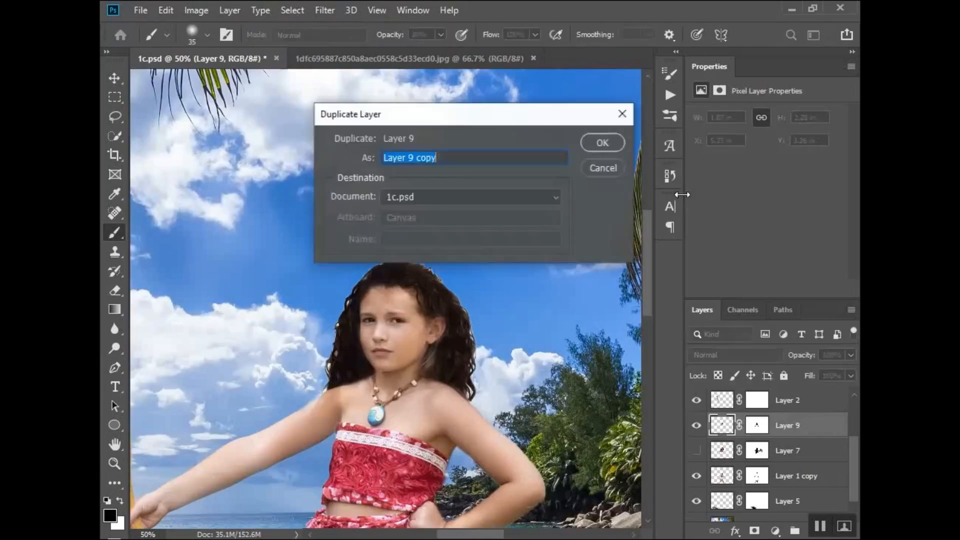
{"action": "left_click", "coordinate": [602, 142]}
{"action": "left_click_drag", "start_coordinate": [800, 426], "coordinate": [800, 460]}
{"action": "key", "text": "ctrl+t"}
{"action": "key", "text": "Return"}
- Fade both outer edges of the hair on the Layer 9 mask with a black size 35 brush at 10% opacity
{"action": "left_click", "coordinate": [757, 425]}
{"action": "mouse_move", "coordinate": [367, 272]}
{"action": "left_mouse_down"}
{"action": "mouse_move", "coordinate": [470, 332]}
{"action": "mouse_move", "coordinate": [344, 312]}
{"action": "left_mouse_up"}
{"action": "left_click_drag", "start_coordinate": [468, 320], "coordinate": [471, 398]}
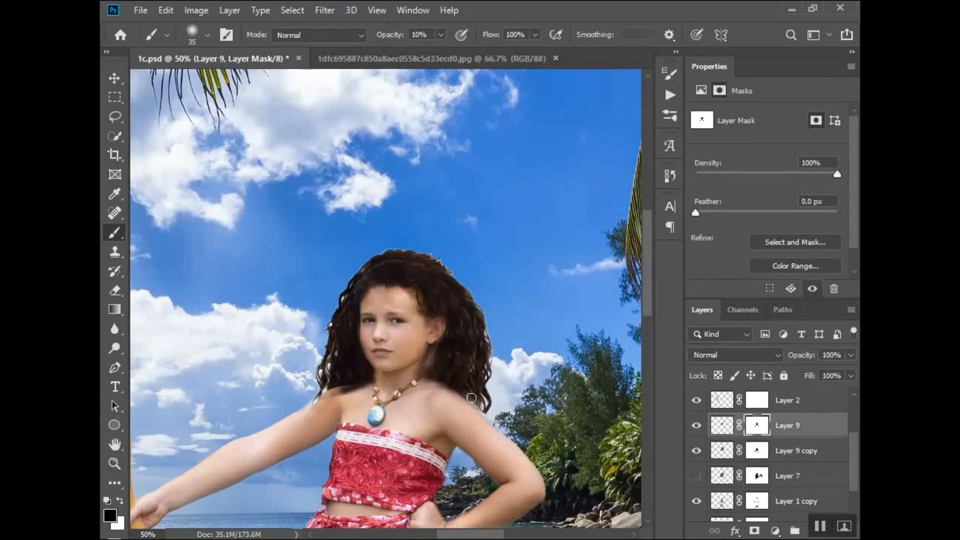
- Compare the hair with and without Layer 9 copy, and blend the crown of the head on the Layer 9 mask with a larger brush
{"action": "key", "text": "alt+bracketleft"}
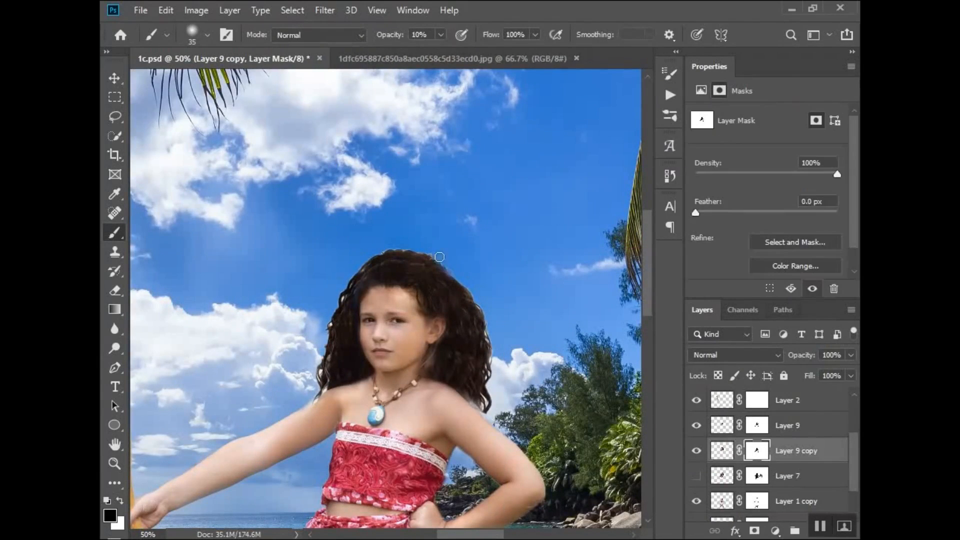
{"action": "key", "text": "bracketright"}
{"action": "key", "text": "bracketright"}
{"action": "left_click", "coordinate": [698, 452]}
{"action": "left_click", "coordinate": [698, 452]}
{"action": "left_click", "coordinate": [698, 452]}
{"action": "left_click", "coordinate": [698, 452]}
{"action": "left_click", "coordinate": [757, 425]}
{"action": "left_click_drag", "start_coordinate": [391, 262], "coordinate": [422, 262]}
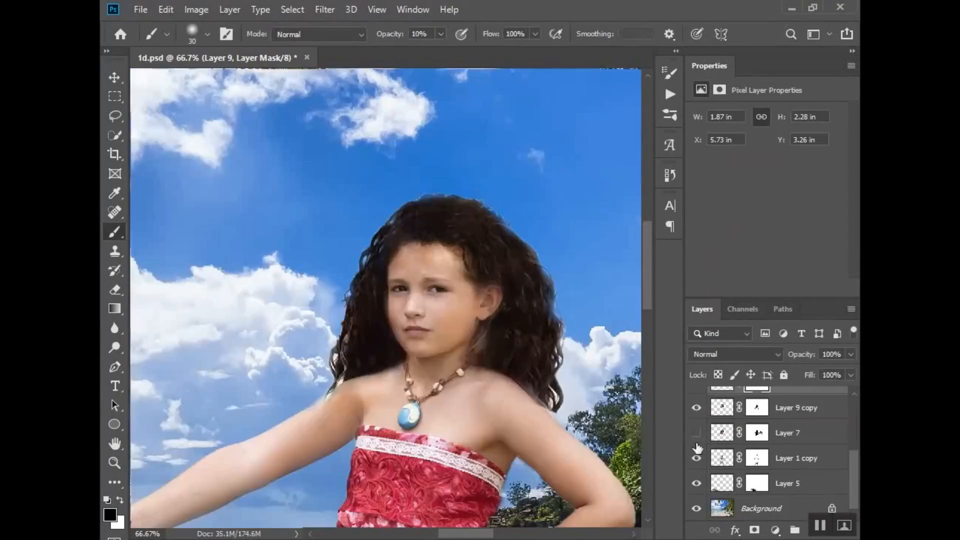
- Blend the hairline and the hair below the ear on the Close Hair mask with a size 30 brush at 10% opacity
{"action": "scroll", "coordinate": [697, 445], "scroll_direction": "up", "scroll_amount": 1}
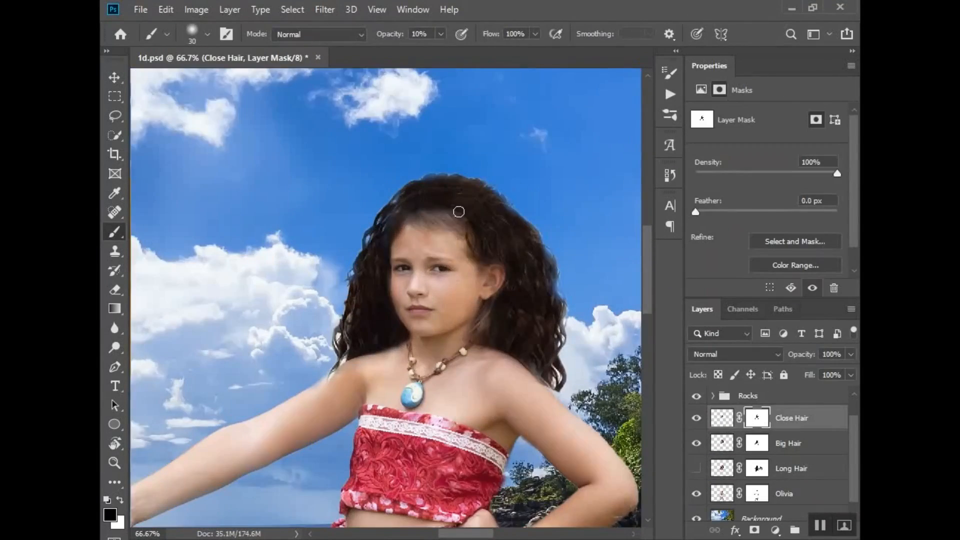
{"action": "left_click_drag", "start_coordinate": [459, 212], "coordinate": [471, 240]}
{"action": "key", "text": "x"}
{"action": "left_click", "coordinate": [696, 418]}
{"action": "left_click", "coordinate": [696, 418]}
{"action": "left_click_drag", "start_coordinate": [514, 271], "coordinate": [496, 325]}
{"action": "key", "text": "x"}
{"action": "key", "text": "x"}
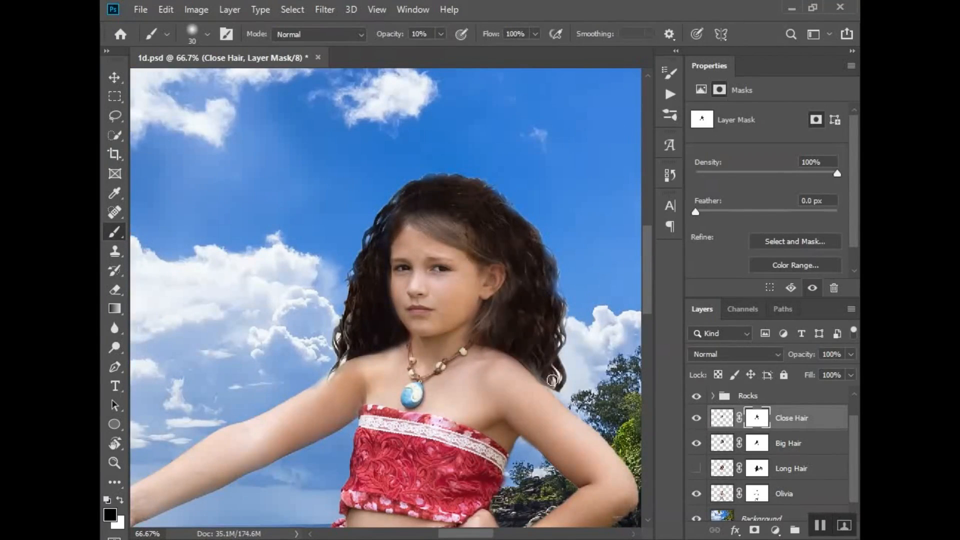
- Show the Long Hair layer and refine the hair's outer edge on its mask with a small brush, sized 8 to 10, at 10% opacity
{"action": "key", "text": "x"}
{"action": "key", "text": "bracketleft"}
{"action": "key", "text": "bracketleft"}
{"action": "left_click", "coordinate": [756, 463]}
{"action": "left_click", "coordinate": [695, 460]}
{"action": "key", "text": "x"}
{"action": "left_click_drag", "start_coordinate": [557, 281], "coordinate": [565, 342]}
{"action": "key", "text": "bracketleft"}
{"action": "key", "text": "bracketleft"}
{"action": "key", "text": "bracketleft"}
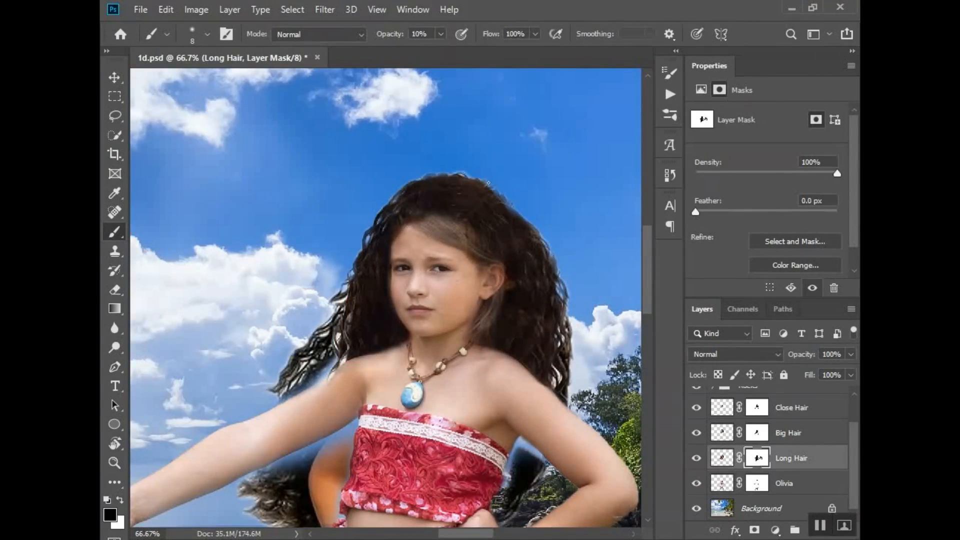
{"action": "key", "text": "bracketright"}
{"action": "key", "text": "bracketright"}
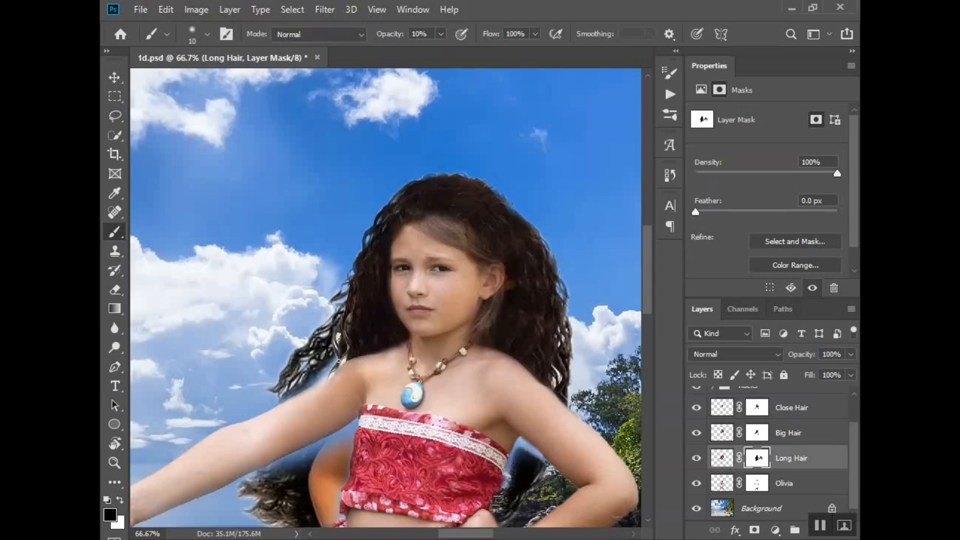
- Hide the Big Hair layer and switch to the Brush tool
{"action": "scroll", "coordinate": [280, 457], "scroll_direction": "down", "scroll_amount": 2}
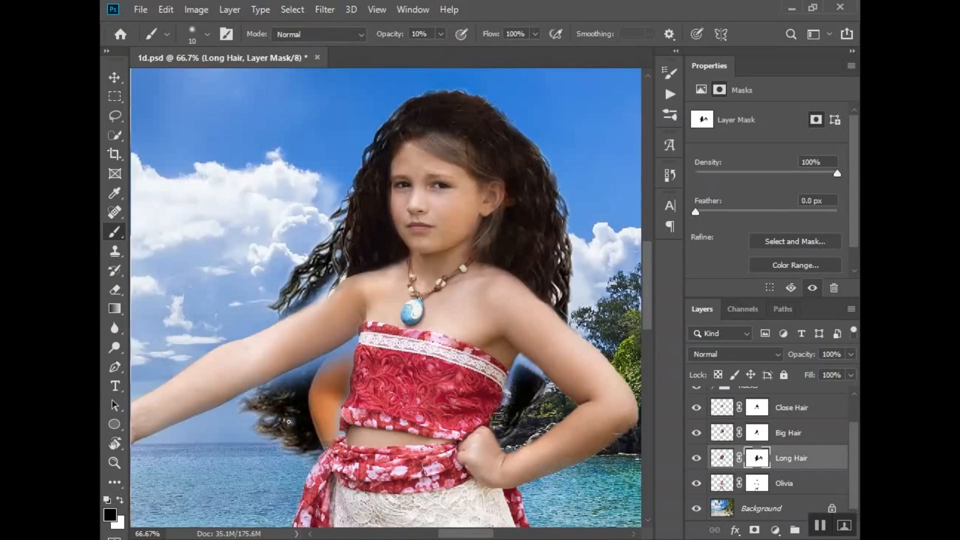
{"action": "scroll", "coordinate": [282, 488], "scroll_direction": "down", "scroll_amount": 2}
{"action": "left_click", "coordinate": [704, 433]}
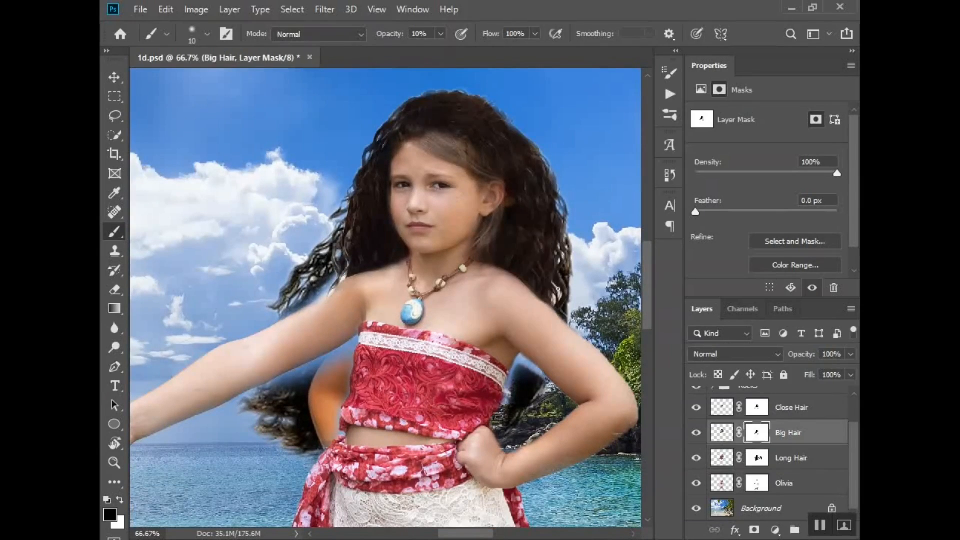
{"action": "left_click", "coordinate": [695, 433]}
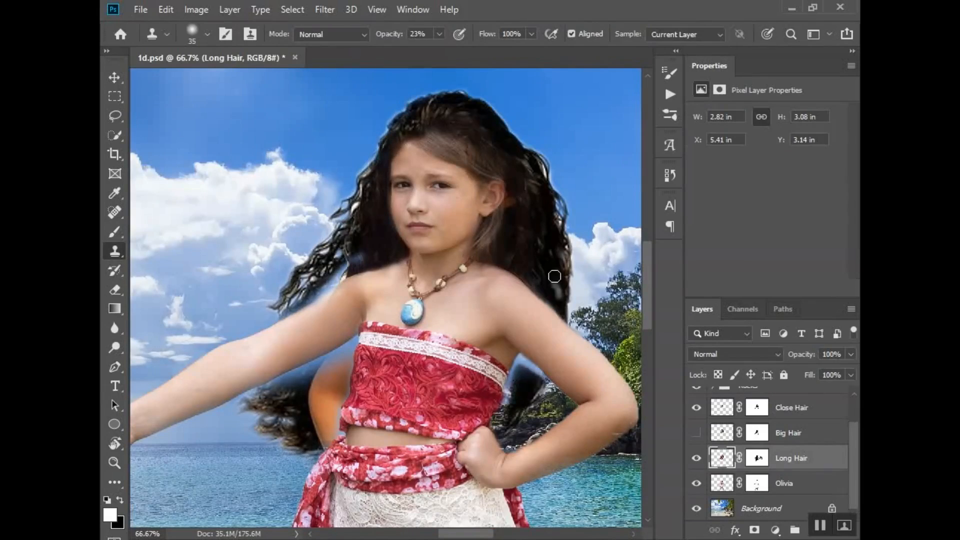
{"action": "key", "text": "b"}
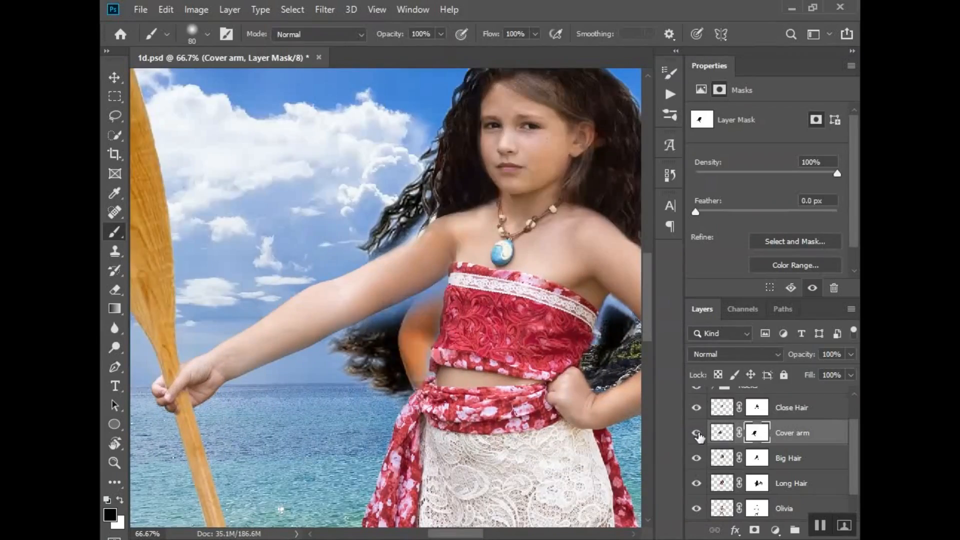
- Set up a much smaller white brush for refining the Cover arm layer mask
{"action": "key", "text": "x"}
{"action": "key", "text": "bracketleft"}
{"action": "key", "text": "bracketleft"}
{"action": "key", "text": "bracketleft"}
{"action": "key", "text": "bracketleft"}
{"action": "key", "text": "bracketleft"}
{"action": "key", "text": "bracketleft"}
{"action": "key", "text": "bracketleft"}
{"action": "key", "text": "bracketleft"}
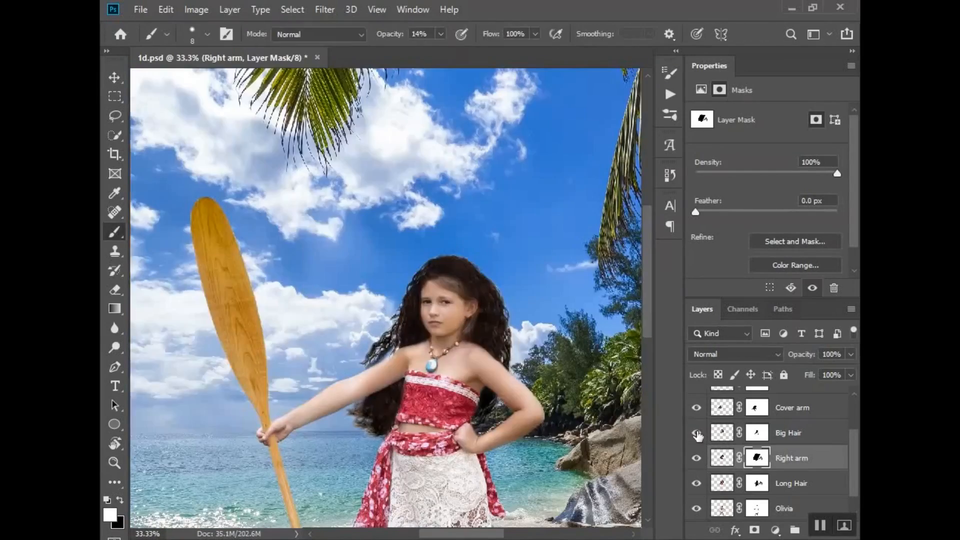
{"action": "left_click_drag", "start_coordinate": [792, 418], "coordinate": [816, 433]}
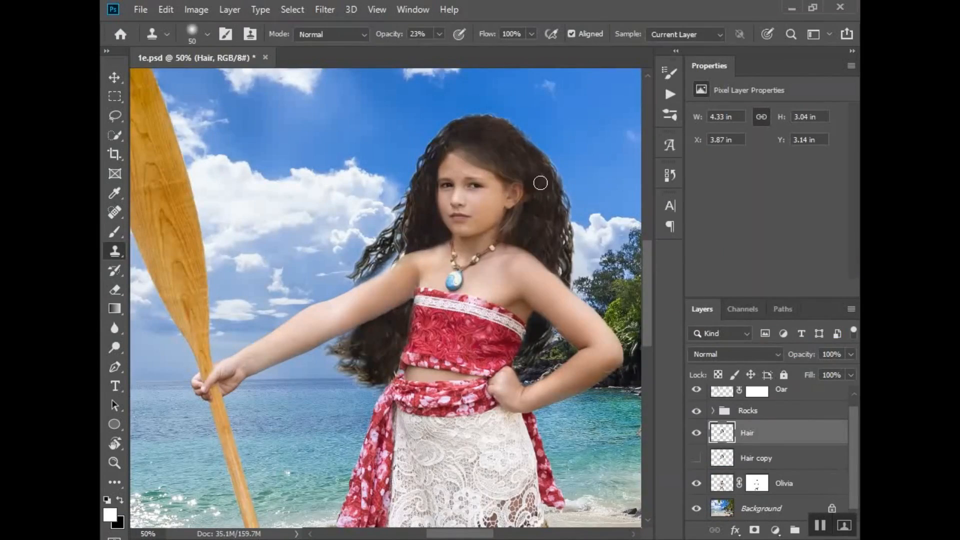
{"action": "scroll", "coordinate": [550, 210], "scroll_direction": "up", "scroll_amount": 1}
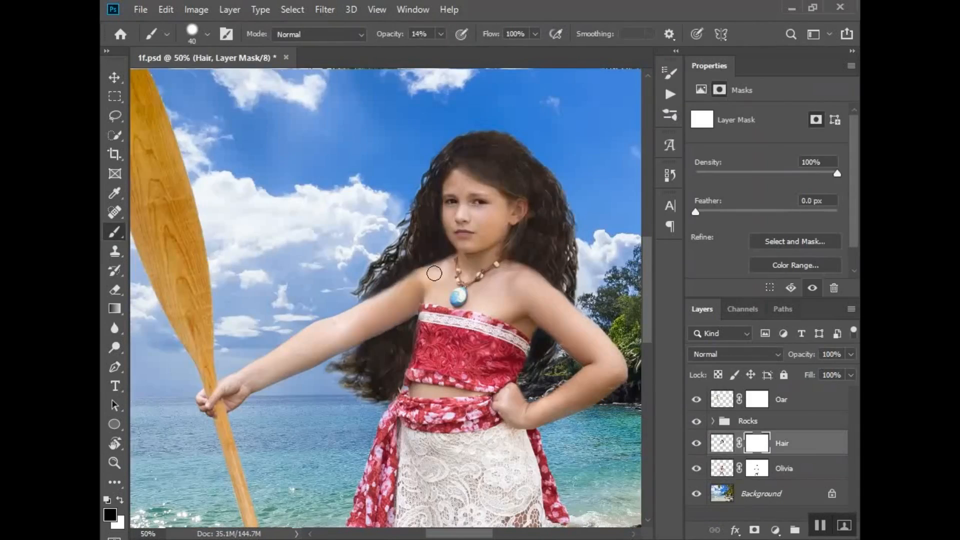
{"action": "key", "text": "x"}
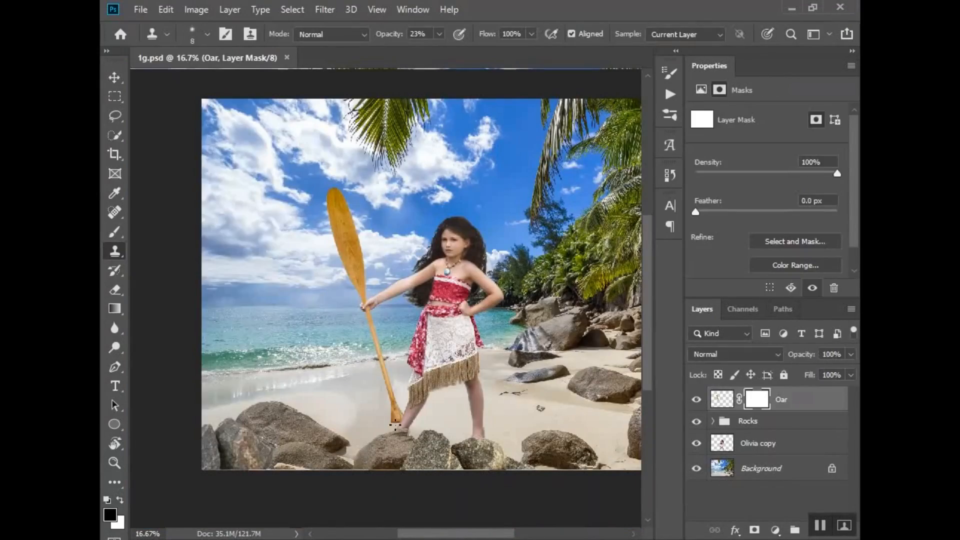
- Duplicate the girl's cut-out layer to make the base for her shadow
{"action": "right_click", "coordinate": [757, 443]}
{"action": "left_click", "coordinate": [637, 78]}
{"action": "key", "text": "Return"}
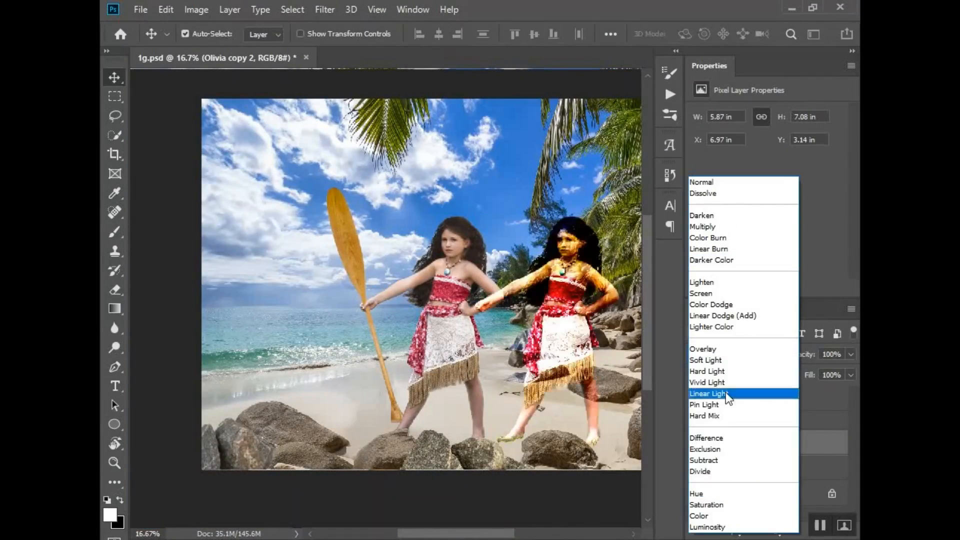
- Select the duplicated girl with Quick Selection and fill her silhouette with black, leaving the blend mode unchanged
{"action": "key", "text": "Escape"}
{"action": "key", "text": "w"}
{"action": "left_click", "coordinate": [545, 285]}
{"action": "key", "text": "ctrl+BackSpace"}
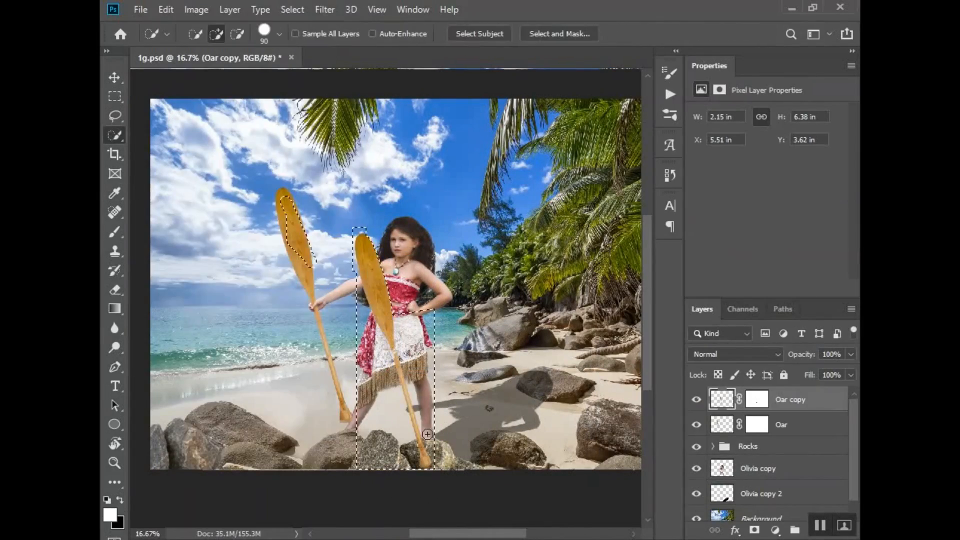
- Rotate and position the darkened Oar copy at 48% opacity so that it falls as the oar's shadow behind the girl
{"action": "right_click", "coordinate": [368, 266]}
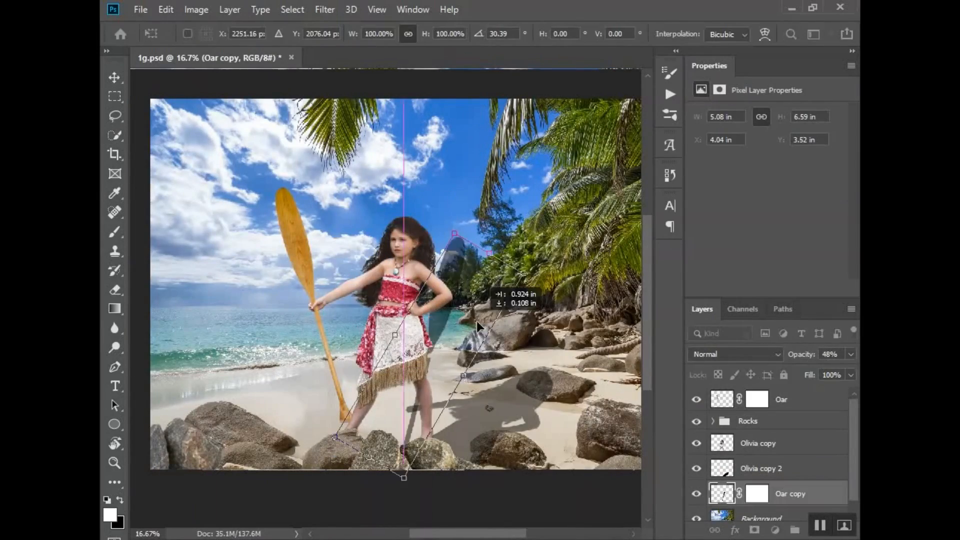
{"action": "left_click_drag", "start_coordinate": [476, 327], "coordinate": [506, 315]}
{"action": "left_click_drag", "start_coordinate": [373, 500], "coordinate": [347, 517]}
{"action": "key", "text": "Return"}
- Transform the girl's and the oar's shadow layers together, save the document and merge them
{"action": "left_click", "coordinate": [814, 469], "text": "shift"}
{"action": "key", "text": "ctrl+t"}
{"action": "left_click_drag", "start_coordinate": [547, 340], "coordinate": [564, 345]}
{"action": "key", "text": "Return"}
{"action": "key", "text": "ctrl+s"}
{"action": "right_click", "coordinate": [794, 482]}
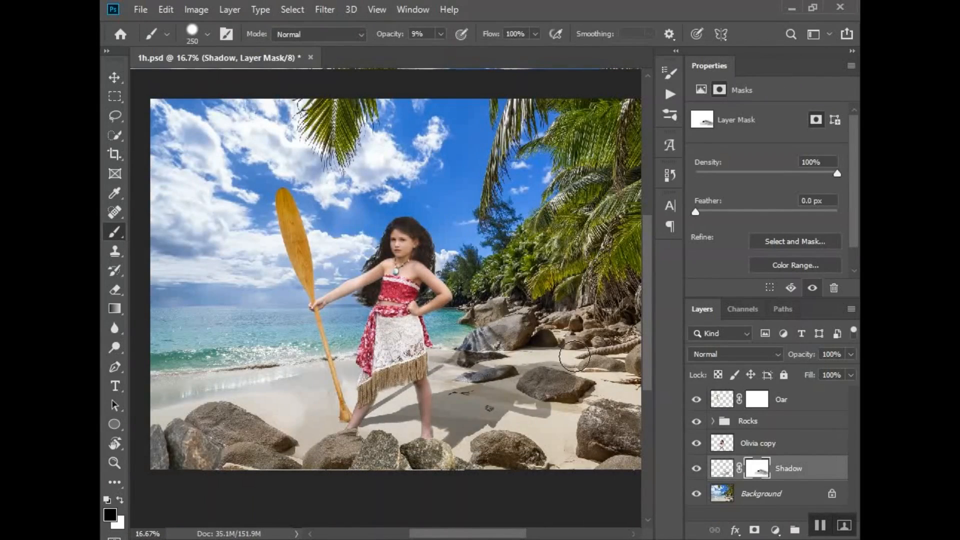
- Save the composite with the finished shadow as a new file named 1i.psd
{"action": "key", "text": "x"}
{"action": "key", "text": "z"}
{"action": "key", "text": "ctrl+minus"}
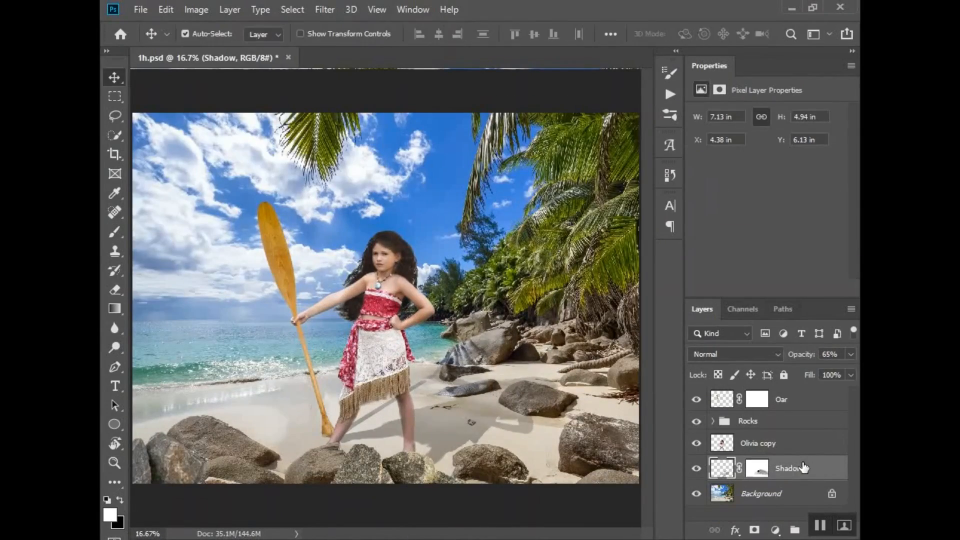
{"action": "key", "text": "ctrl+shift+s"}
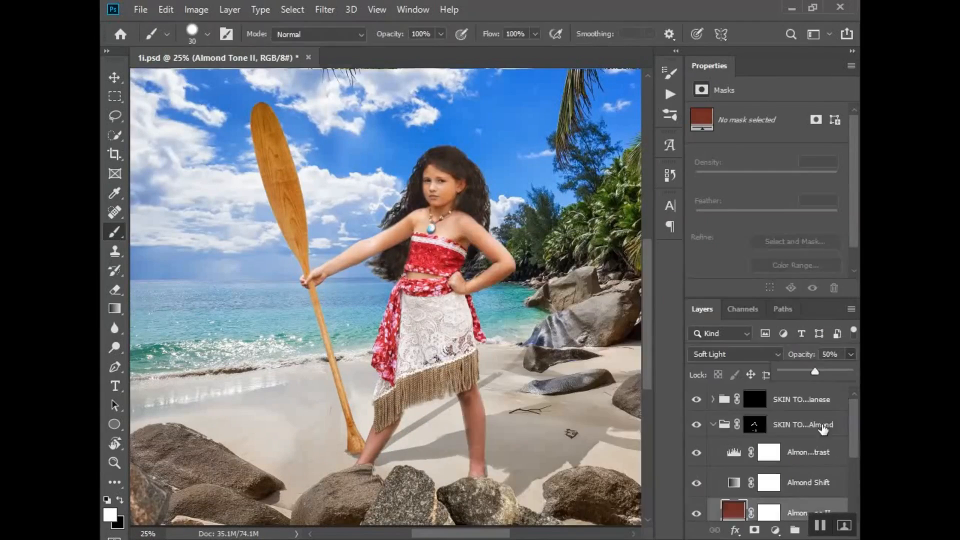
- Burn the rock under the girl's front foot on the Background copy layer with a size 90 brush, Midtones range and 5% exposure
{"action": "scroll", "coordinate": [470, 240], "scroll_direction": "up", "scroll_amount": 2}
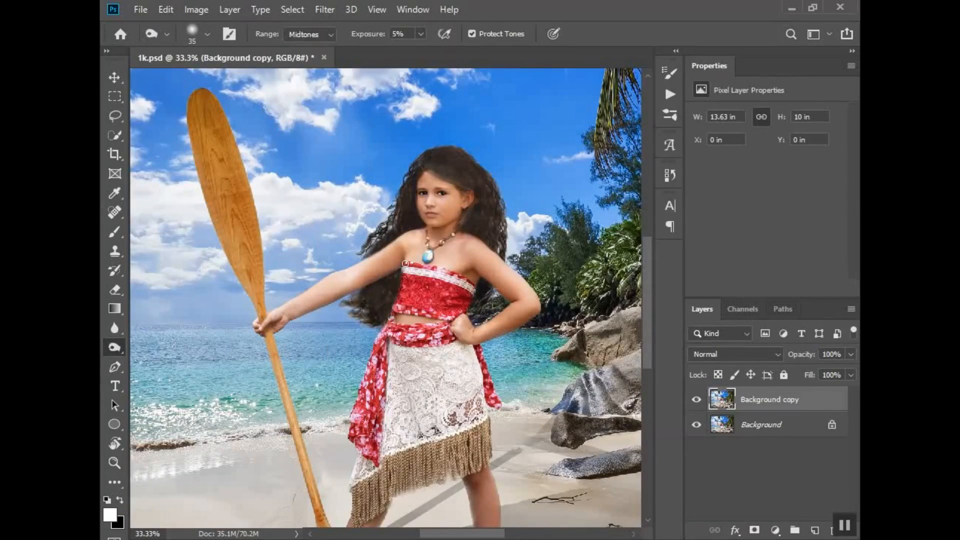
{"action": "scroll", "coordinate": [405, 263], "scroll_direction": "down", "scroll_amount": 5}
{"action": "key", "text": "]"}
{"action": "key", "text": "]"}
{"action": "key", "text": "]"}
{"action": "key", "text": "]"}
{"action": "key", "text": "]"}
{"action": "key", "text": "]"}
{"action": "key", "text": "]"}
{"action": "scroll", "coordinate": [400, 369], "scroll_direction": "up", "scroll_amount": 1}
{"action": "scroll", "coordinate": [335, 430], "scroll_direction": "down", "scroll_amount": 3}
{"action": "left_click_drag", "start_coordinate": [356, 438], "coordinate": [335, 470]}
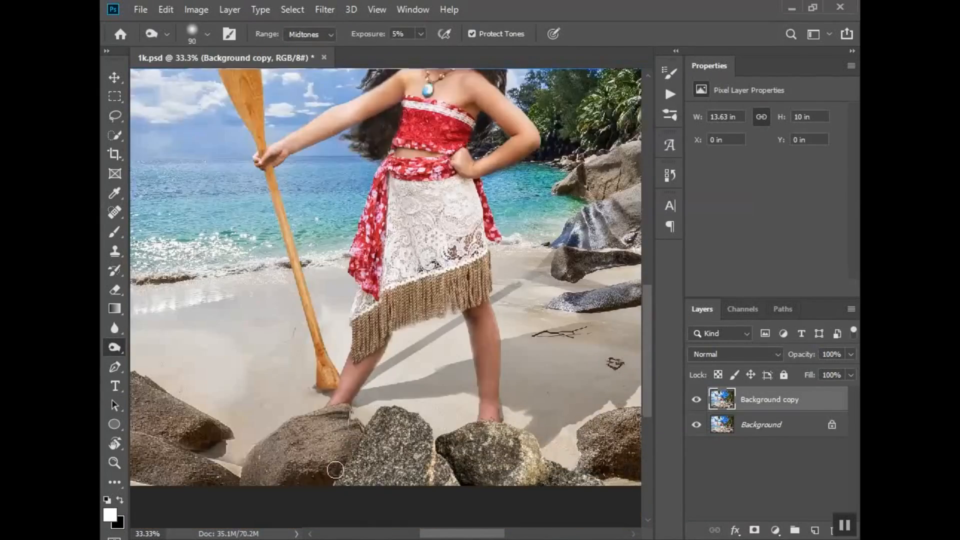